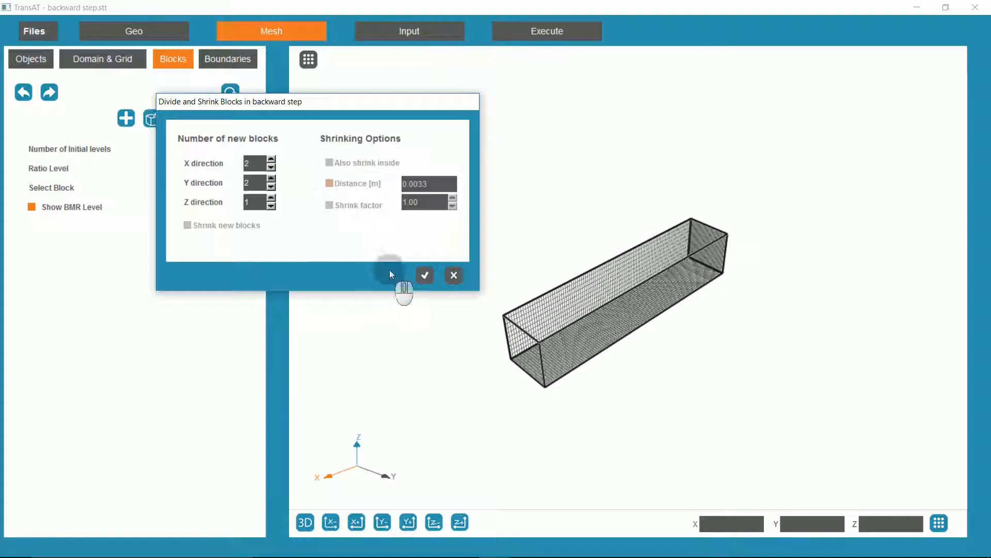
Divide the mesh block into 2 blocks in X, 2 in Y and 1 in Z.
left_click(423, 277)
left_click(378, 282)
left_click(425, 262)
Delete block 1, the lower block at the X-minimum end of the domain.
left_click_drag(604, 199, 745, 320)
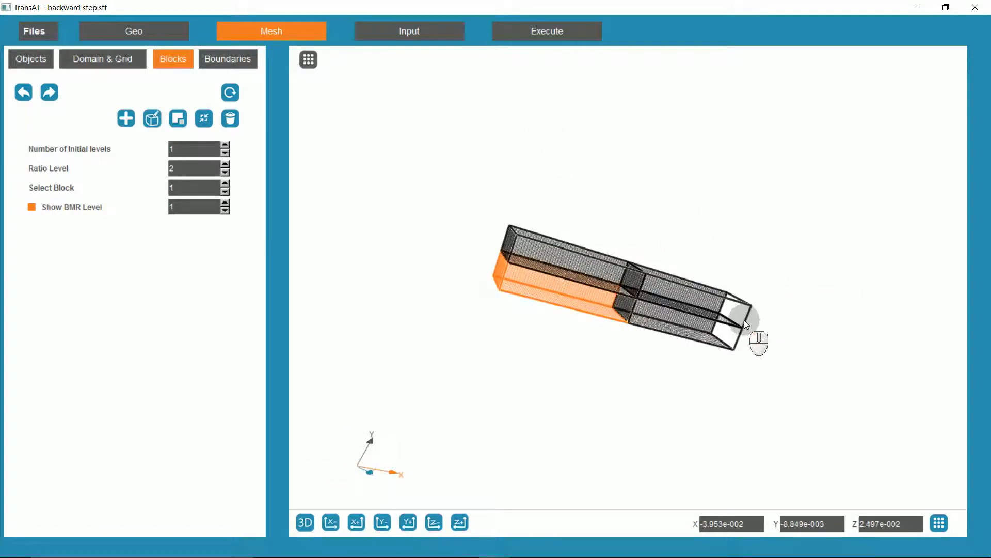
left_click(231, 119)
left_click_drag(430, 238, 406, 237)
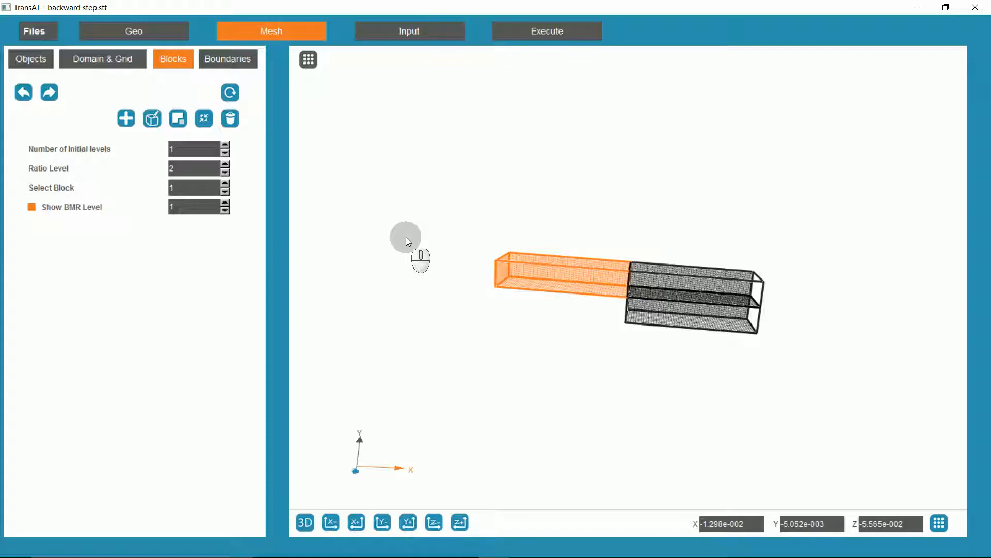
Modify block 1, the remaining upstream block, setting its X max to 0.015.
left_click(153, 120)
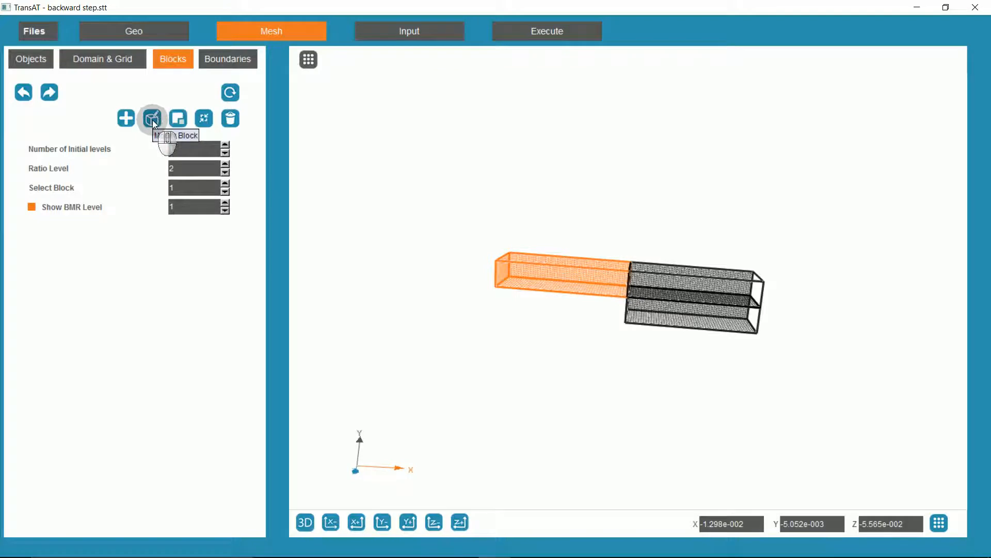
left_click(552, 183)
left_click(561, 138)
left_click_drag(562, 139, 565, 140)
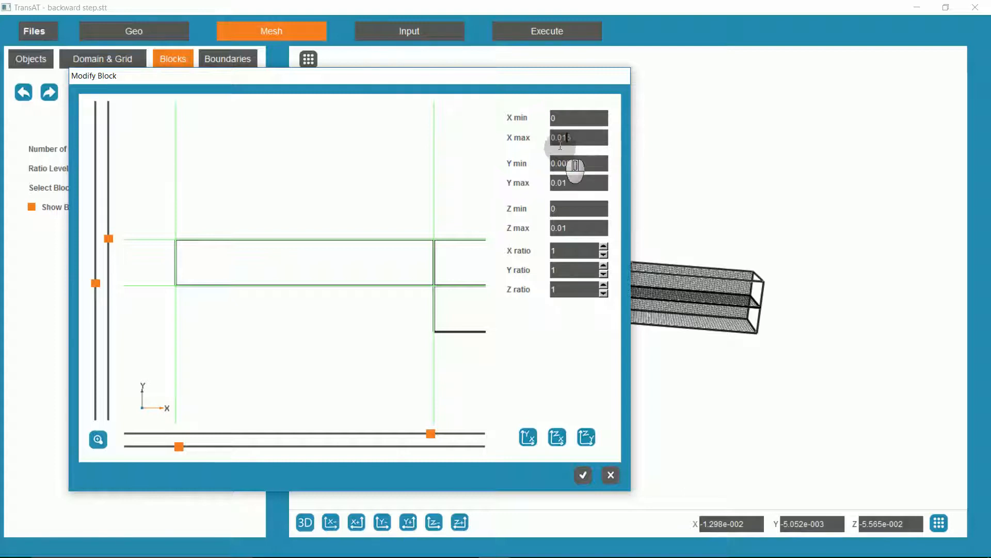
type("1")
left_click(582, 475)
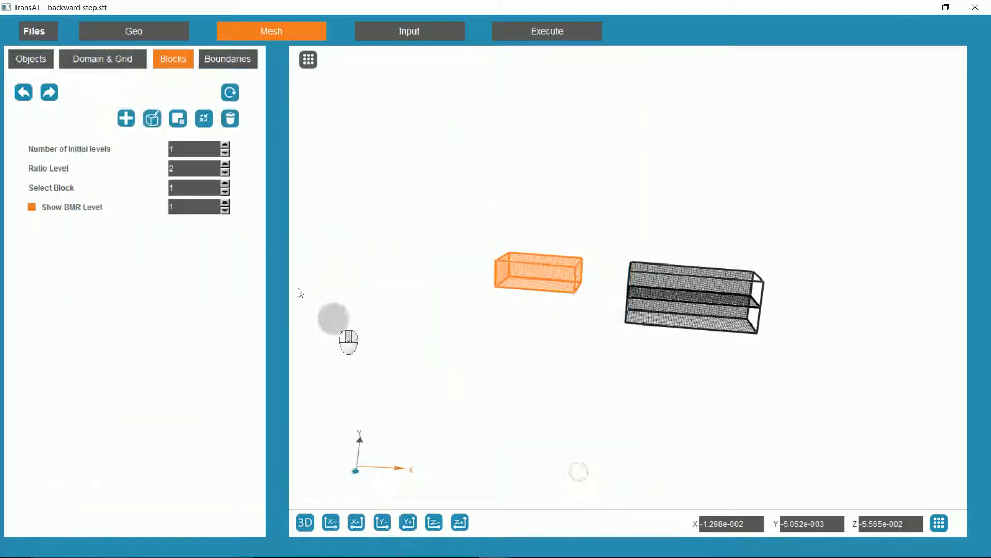
Modify block 2, the lower downstream block, setting its X min to 0.015.
left_click(226, 184)
left_click(152, 118)
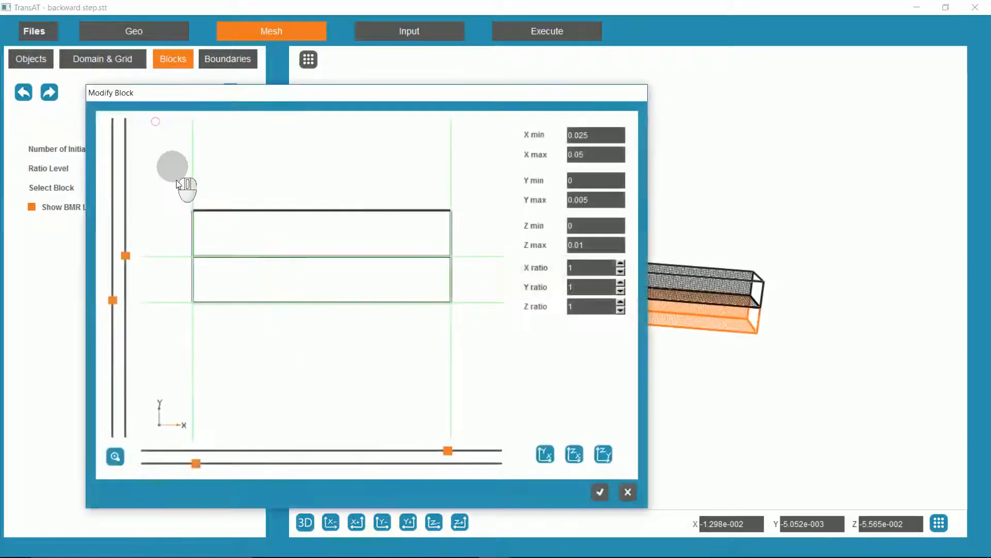
left_click(581, 134)
key("BackSpace")
type("1")
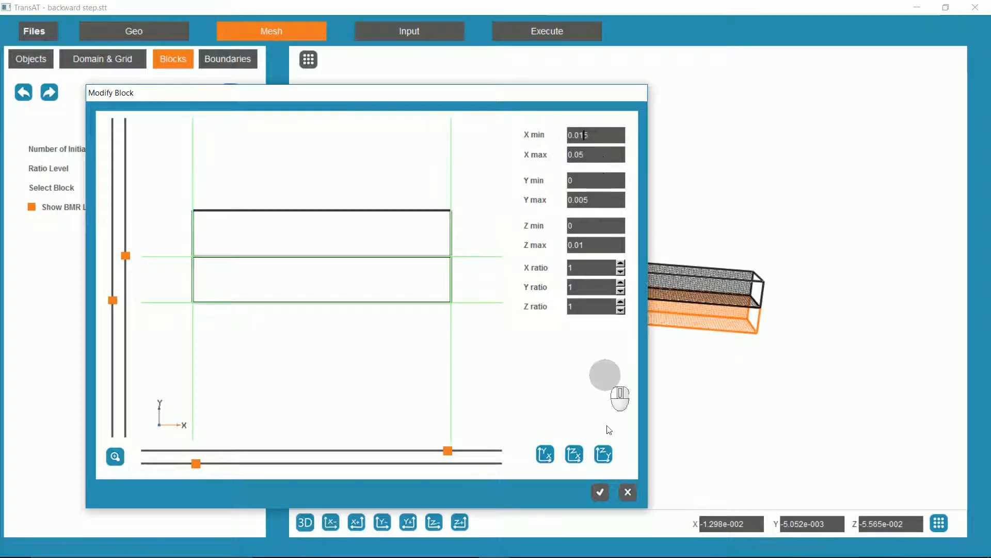
left_click(601, 492)
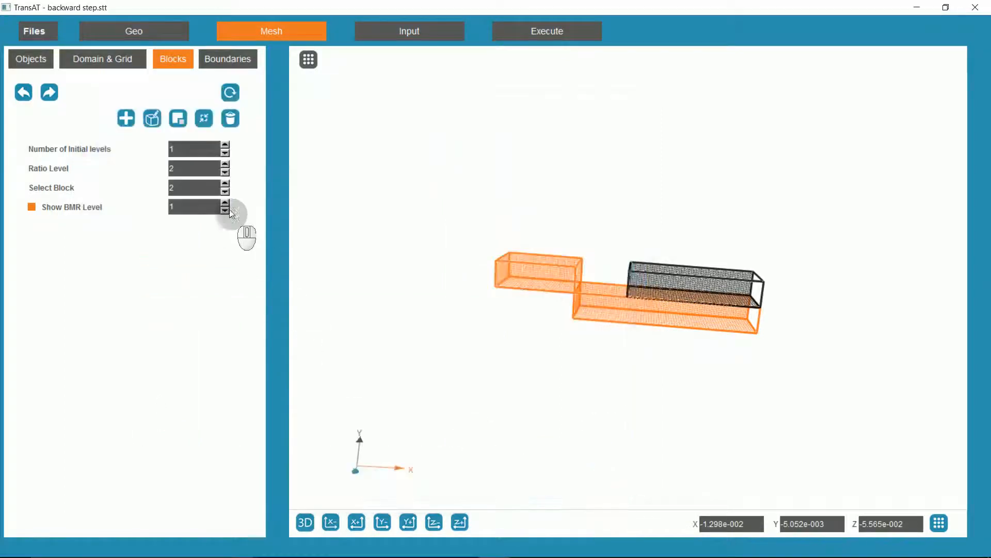
Modify block 3, the upper downstream block, setting its X min to 0.015.
left_click(226, 184)
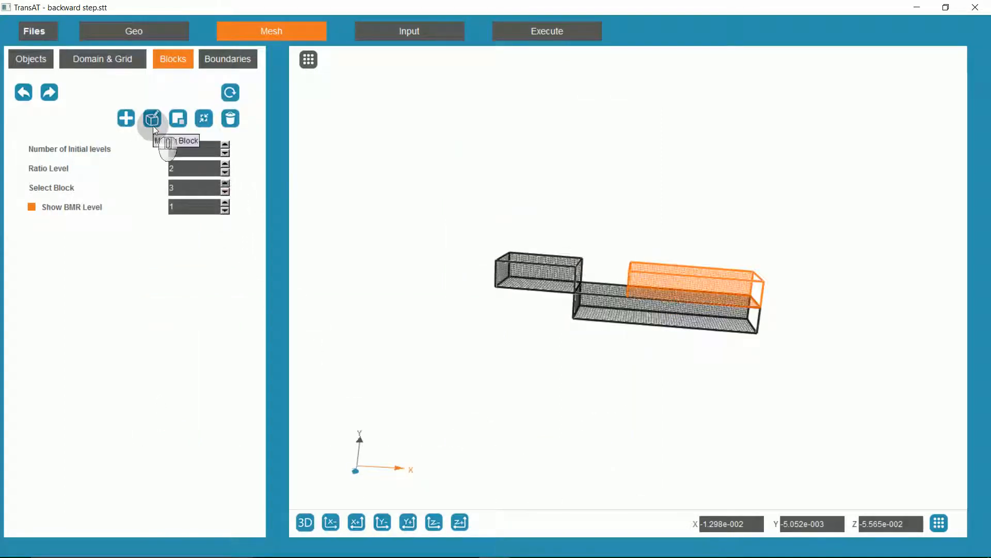
left_click(224, 191)
left_click(227, 183)
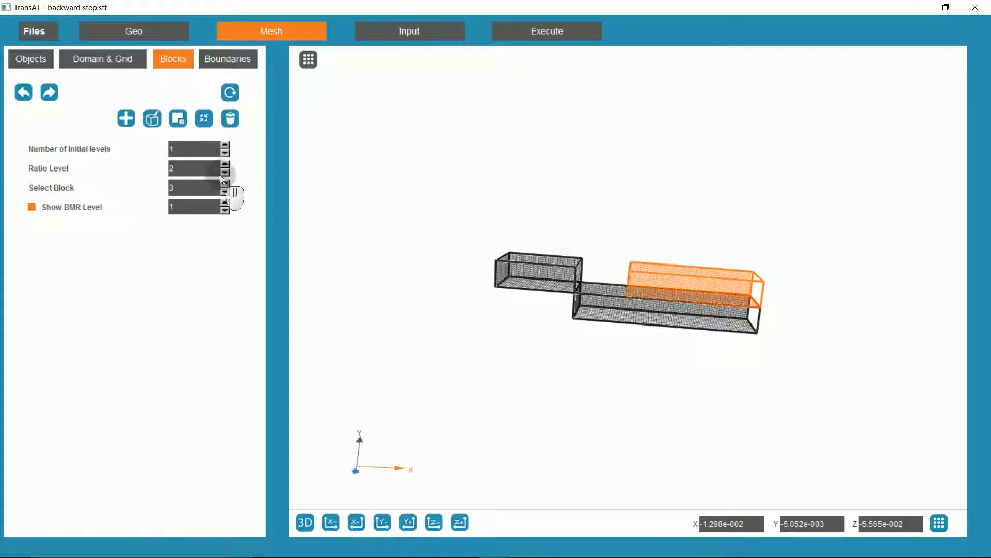
left_click(153, 121)
left_click(613, 168)
left_click_drag(613, 168, 618, 168)
type("15")
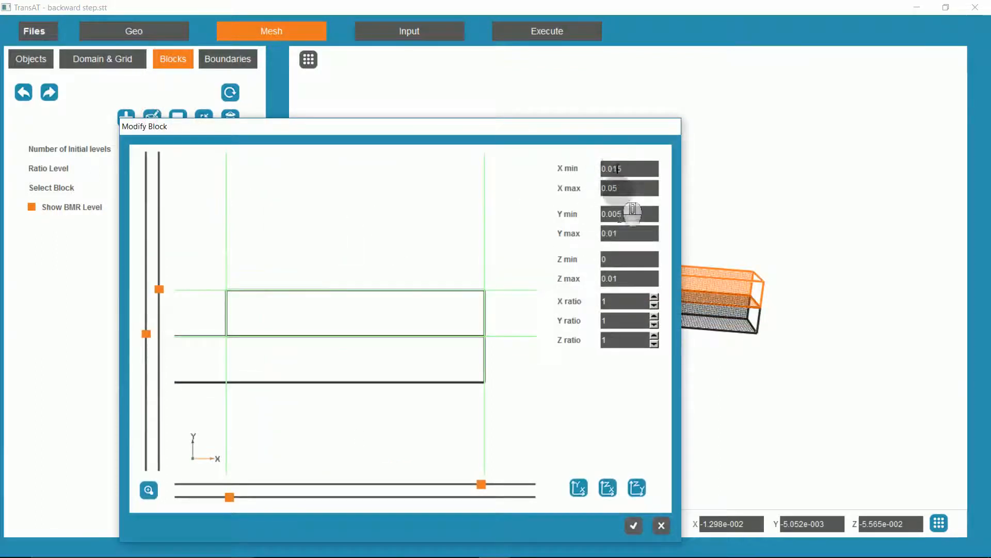
left_click(634, 525)
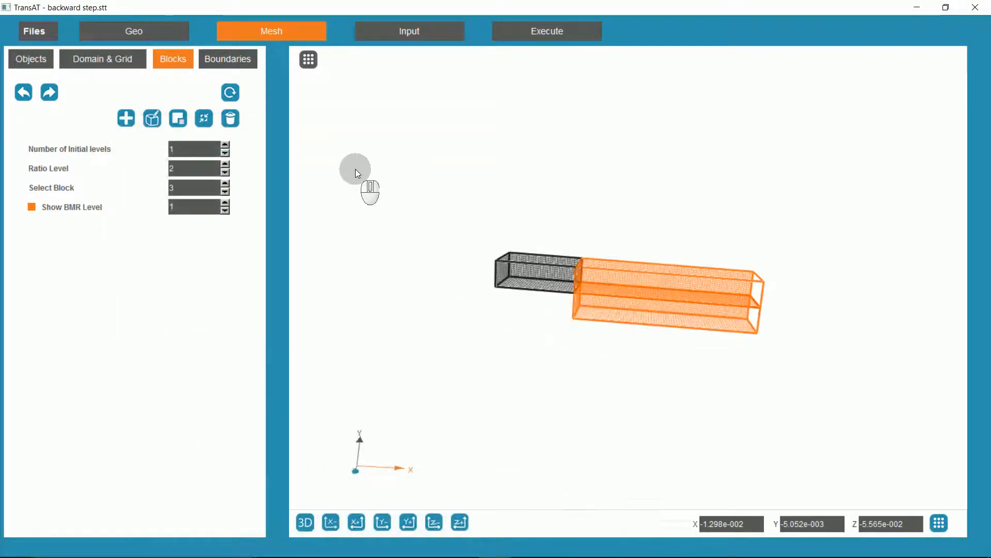
Add three new boundary conditions to the mesh's boundary setup.
left_click(234, 63)
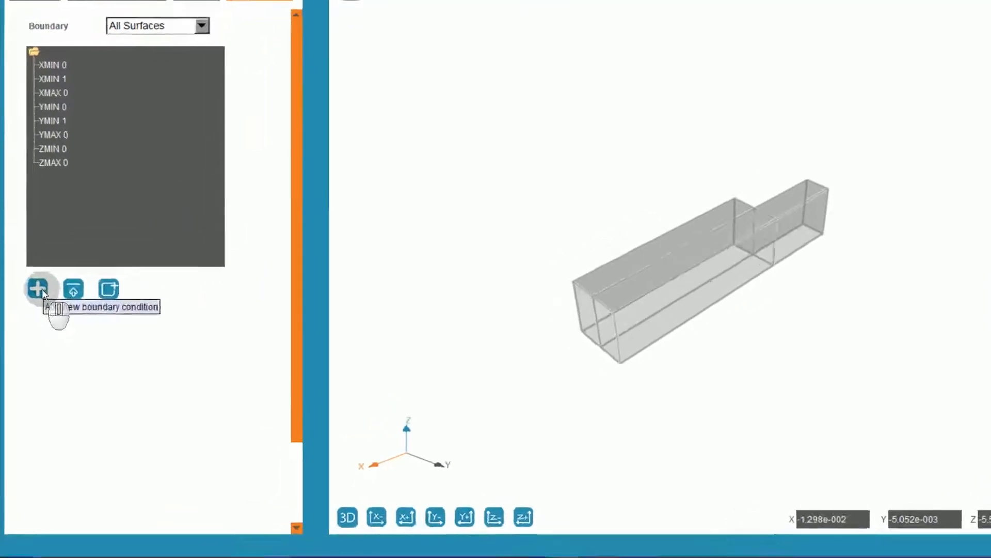
left_click(42, 290)
left_click(42, 290)
left_click(42, 290)
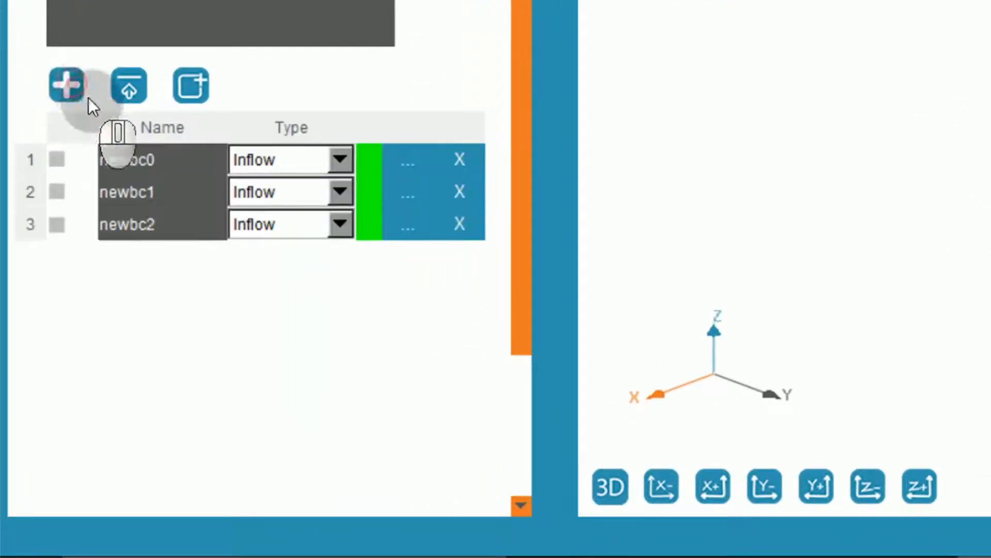
Name the three boundary conditions inlet, outlet and wall, in that order.
double_click(146, 160)
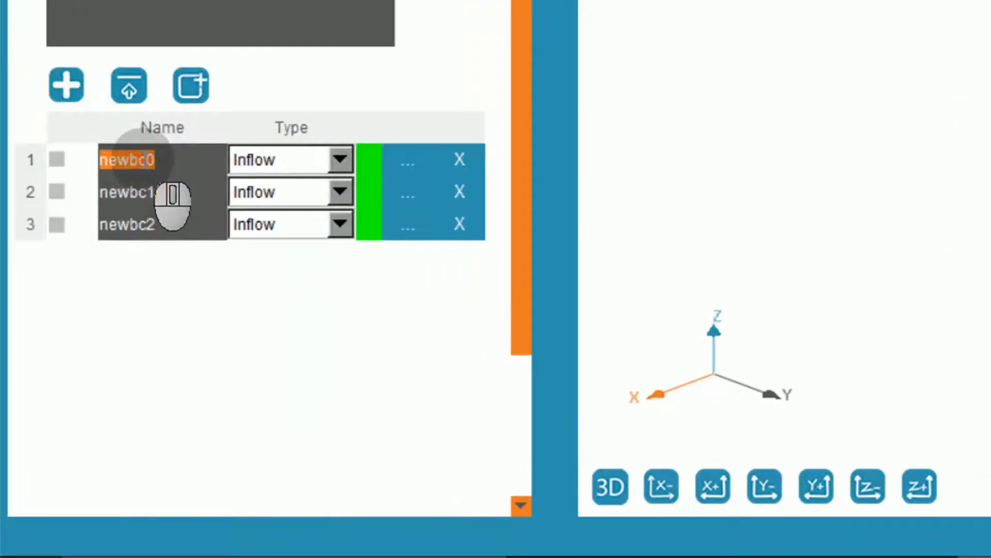
type("in")
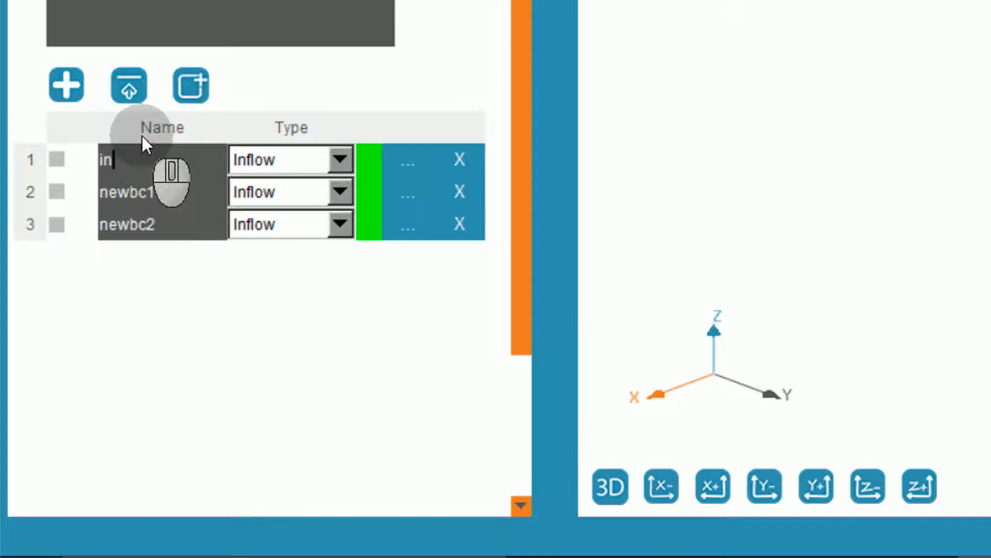
type("f")
key("BackSpace")
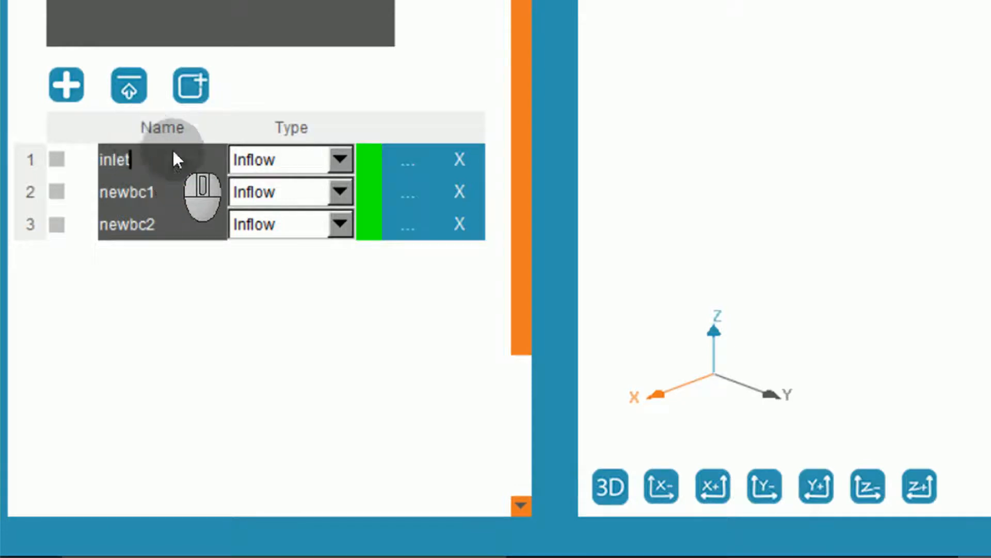
double_click(162, 186)
type("ou")
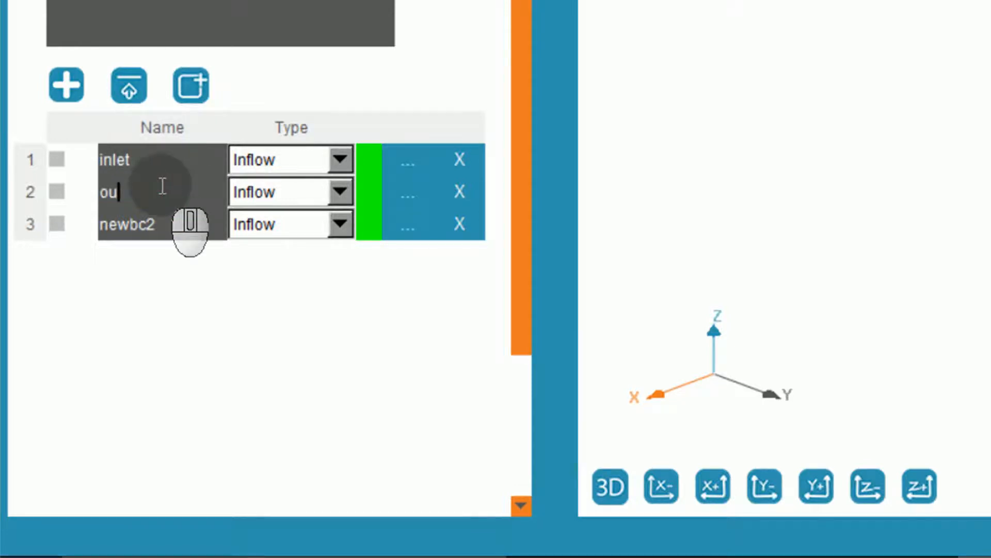
type("tlet")
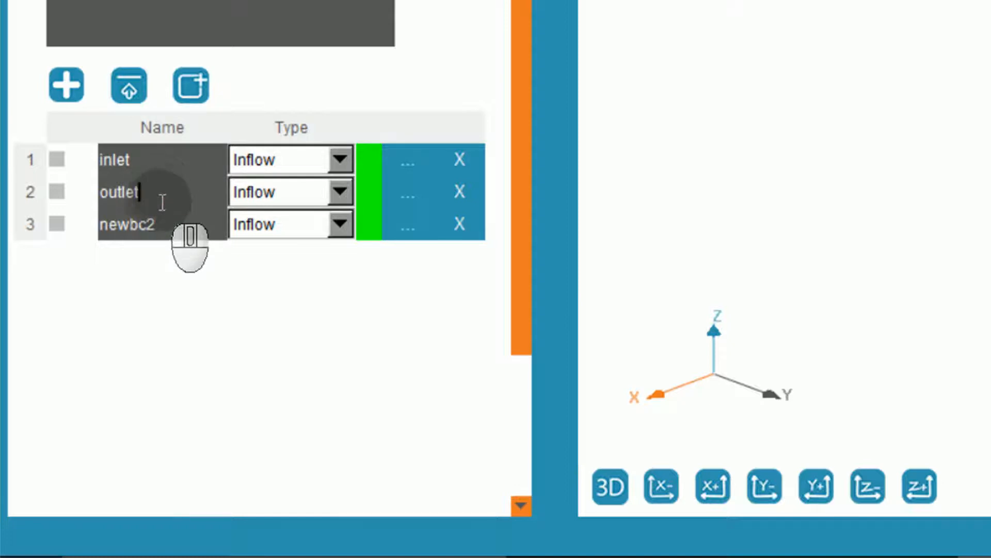
double_click(151, 224)
type("wall")
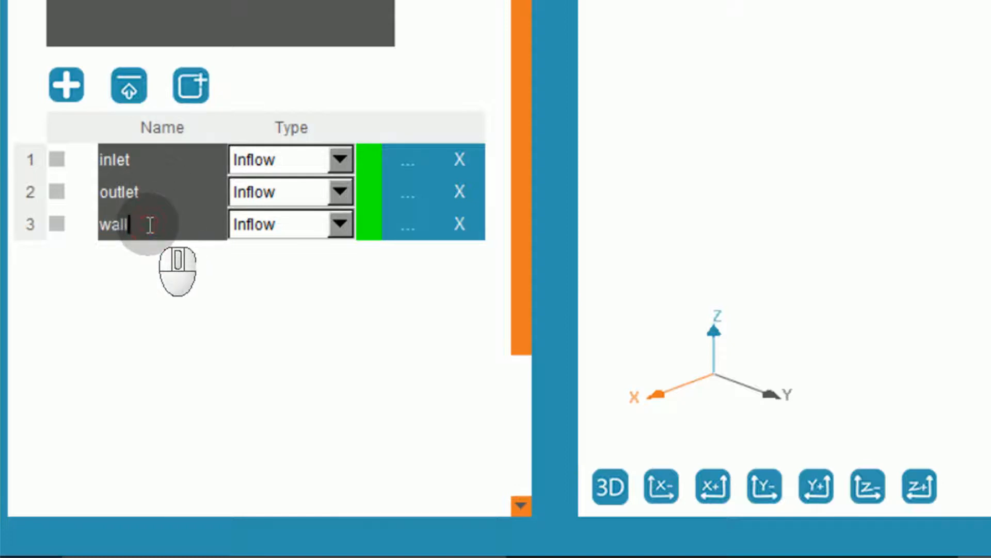
Keep Inflow as the inlet's type, and set the outlet to Outflow and the wall to Wall.
left_click(274, 167)
left_click(274, 158)
left_click(278, 191)
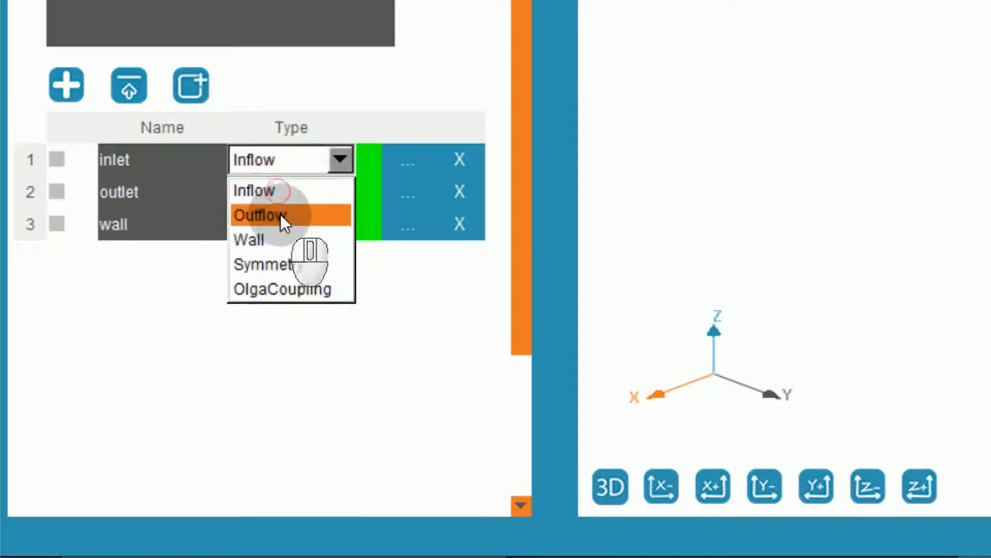
left_click(280, 214)
left_click(277, 212)
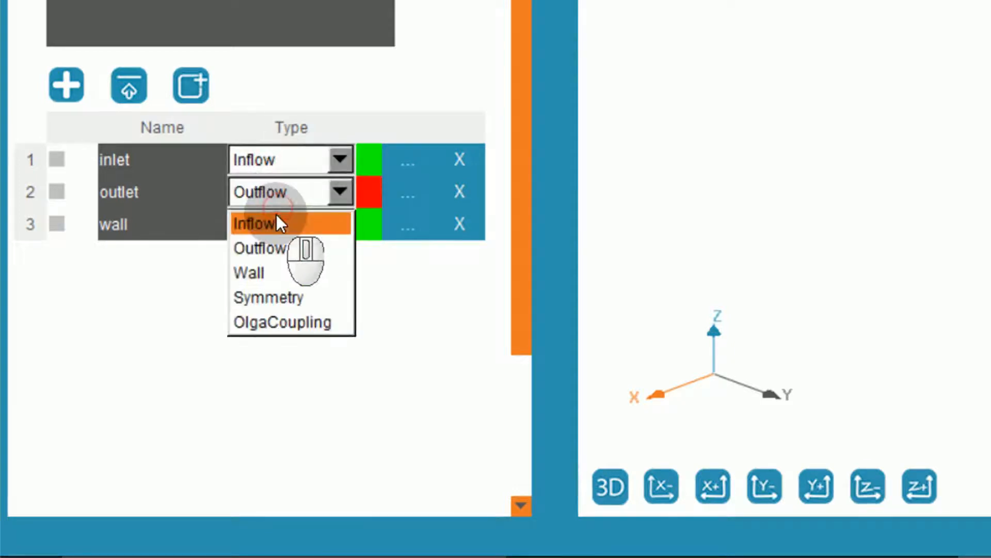
left_click(282, 270)
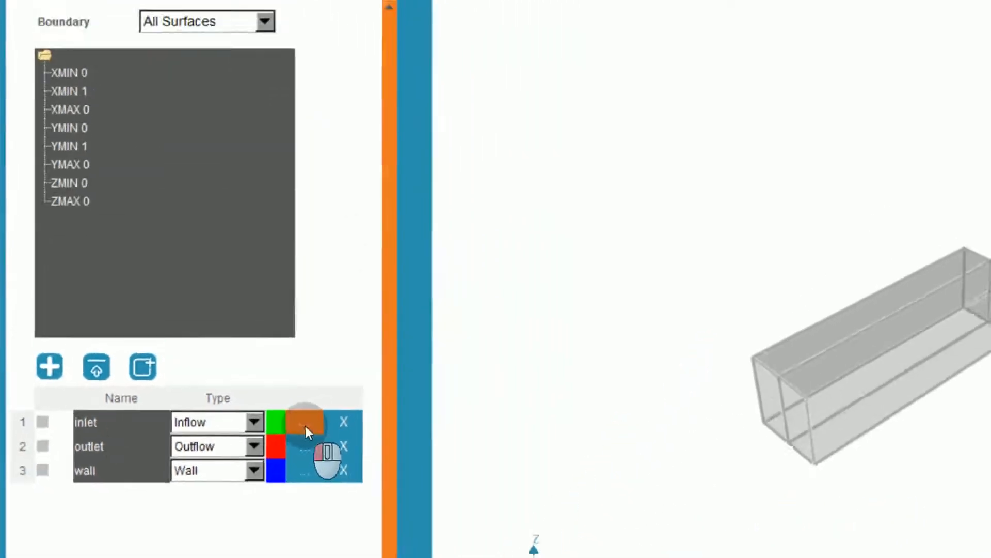
Set the inlet's inflow profile to Constant and enter its u velocity component.
left_click(305, 426)
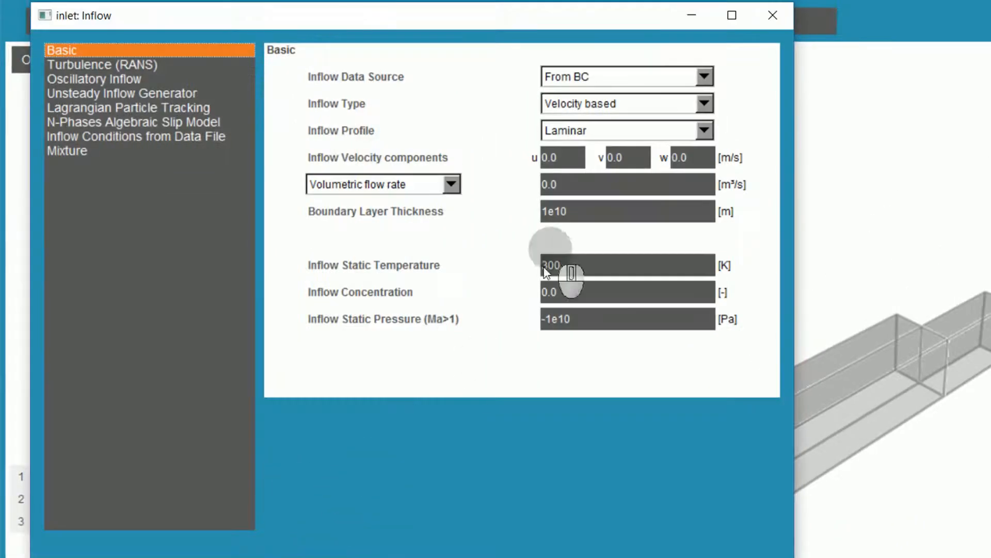
left_click(594, 130)
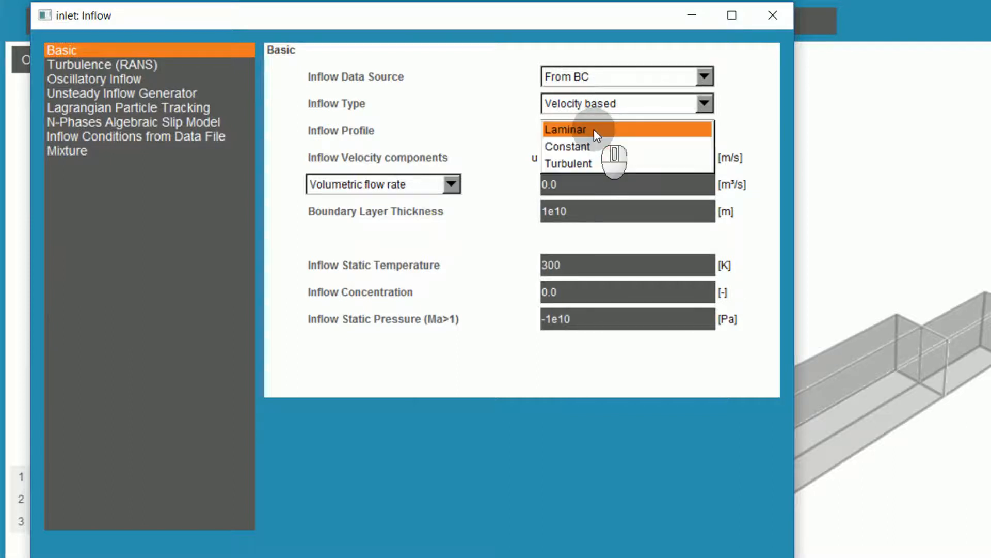
left_click(593, 146)
left_click(563, 158)
left_click_drag(563, 157, 556, 157)
key("BackSpace")
type("1")
left_click(578, 557)
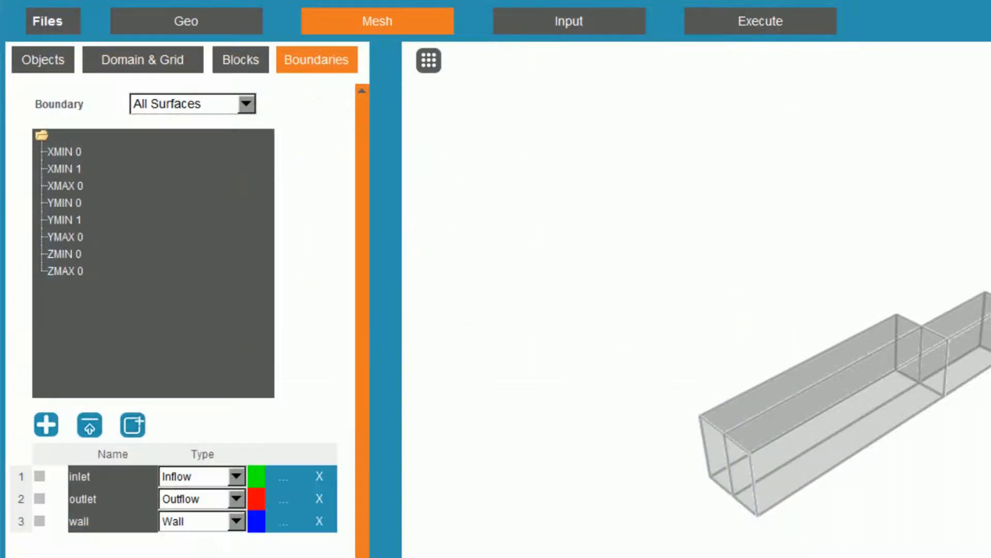
Set the outlet's outflow type to Pressure and accept the wall condition's default settings.
left_click(282, 499)
left_click(582, 80)
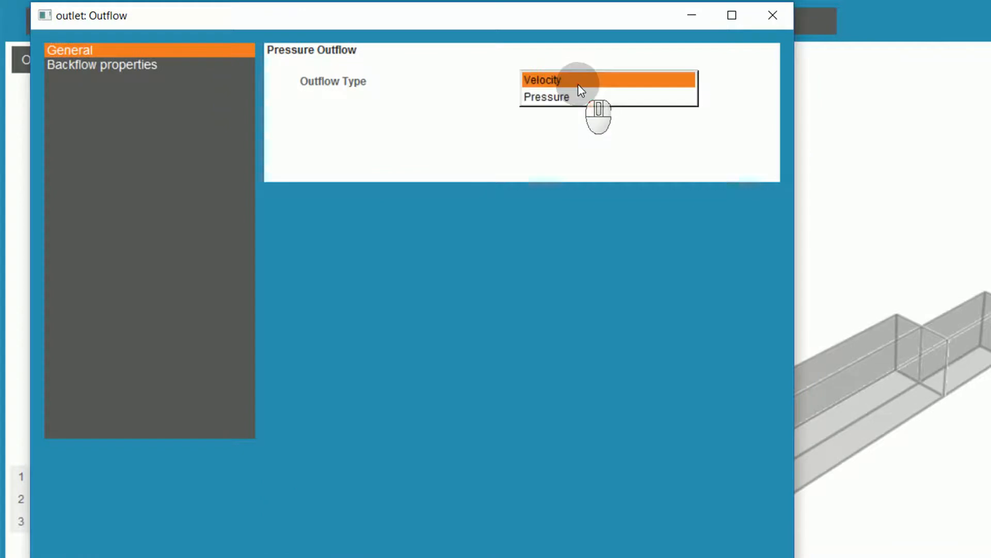
left_click(578, 94)
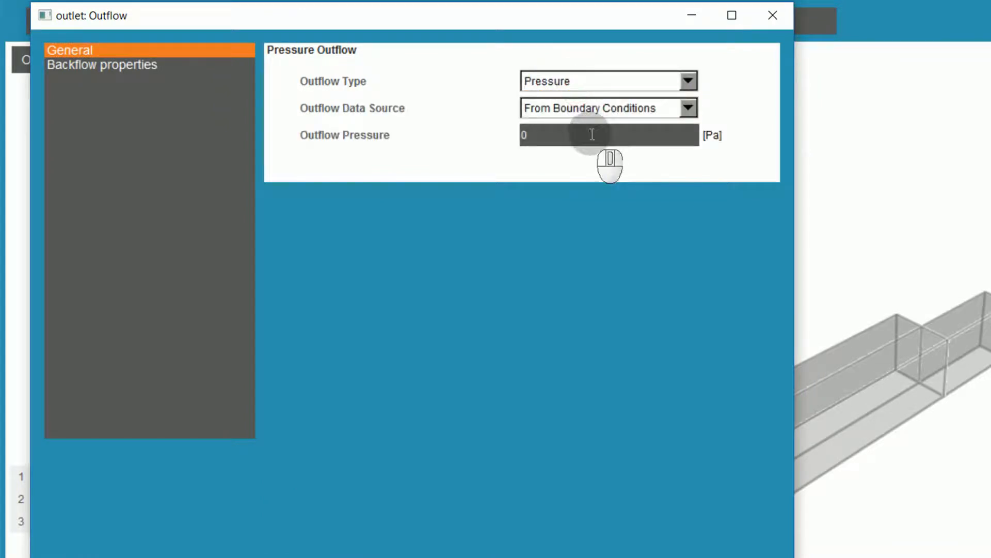
key("Escape")
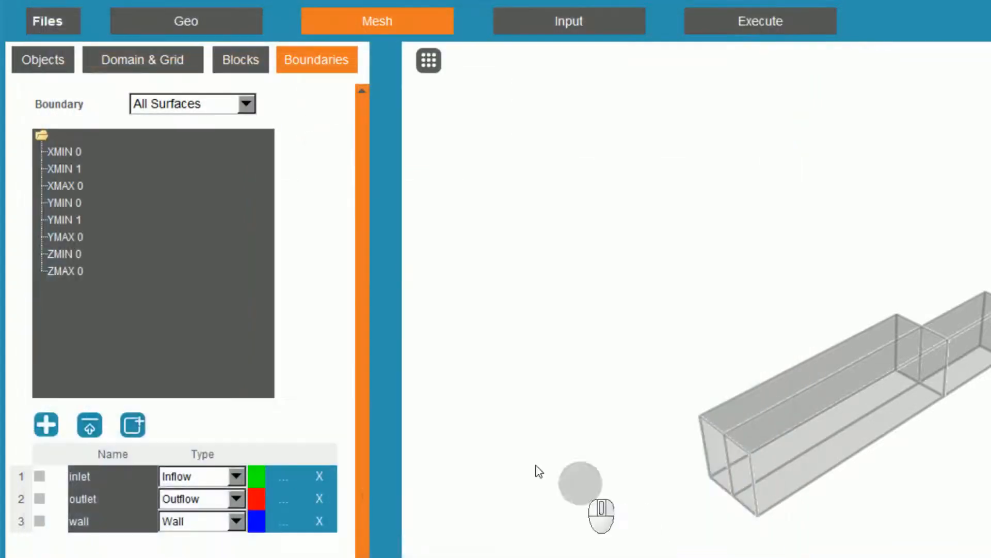
left_click(284, 522)
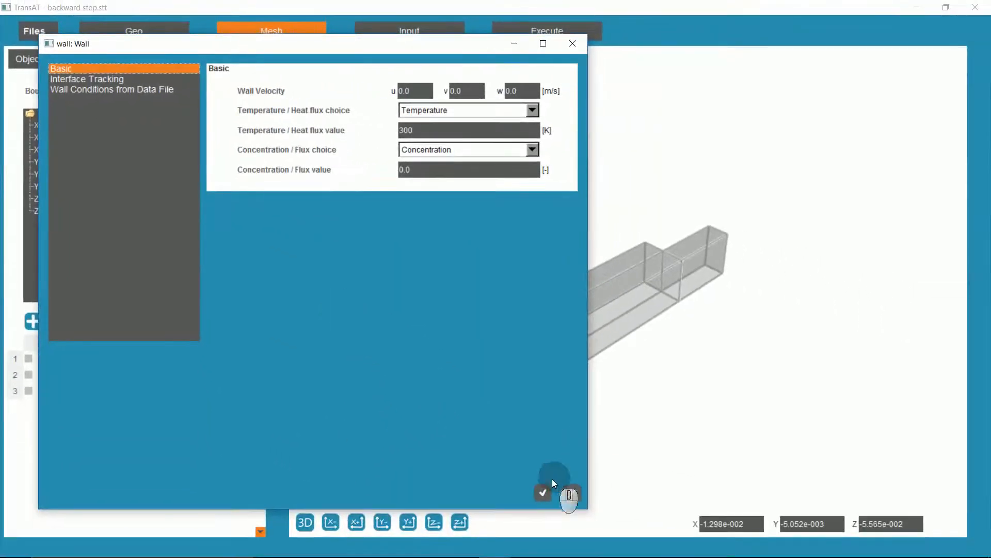
left_click(543, 492)
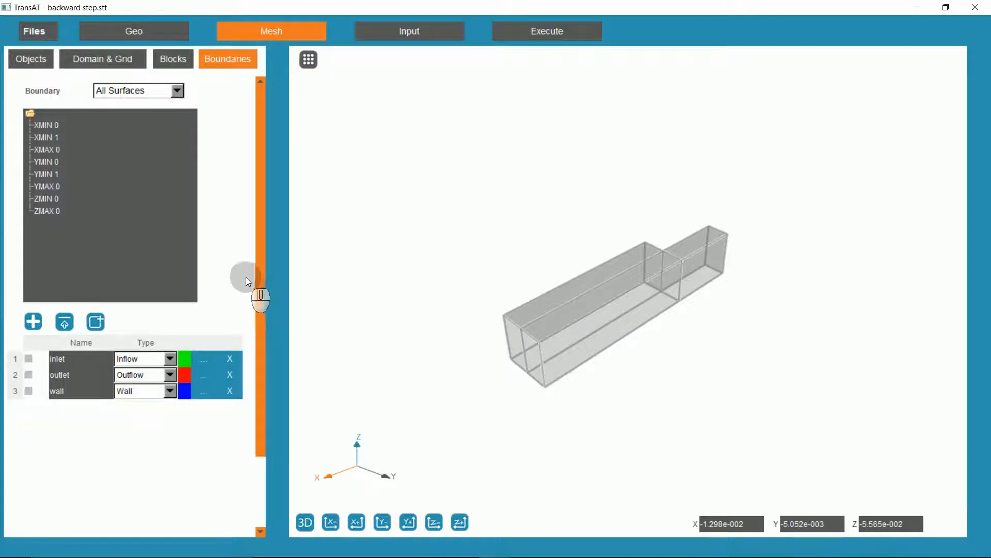
Assign the inlet boundary condition to the XMIN 0 surface.
left_click(45, 125)
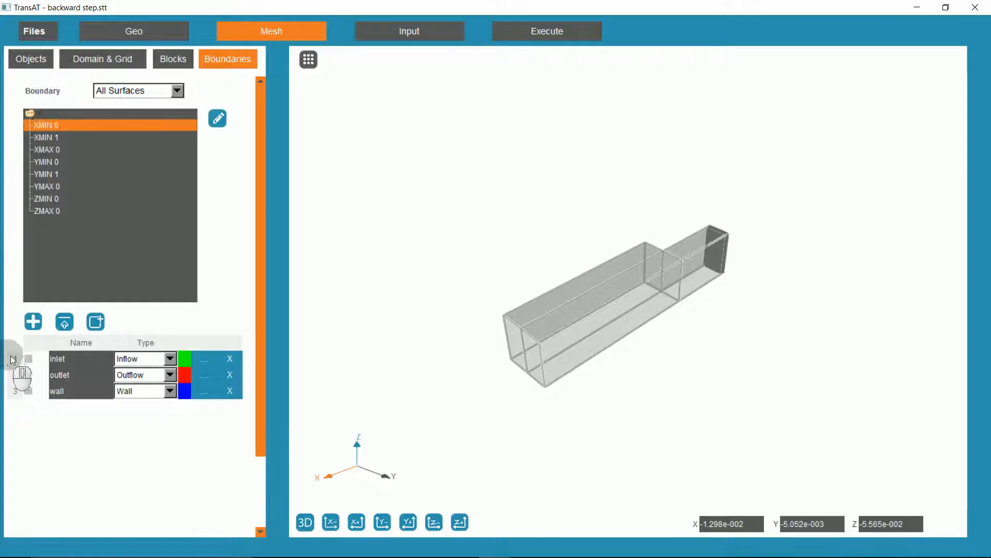
left_click(28, 358)
left_click(71, 326)
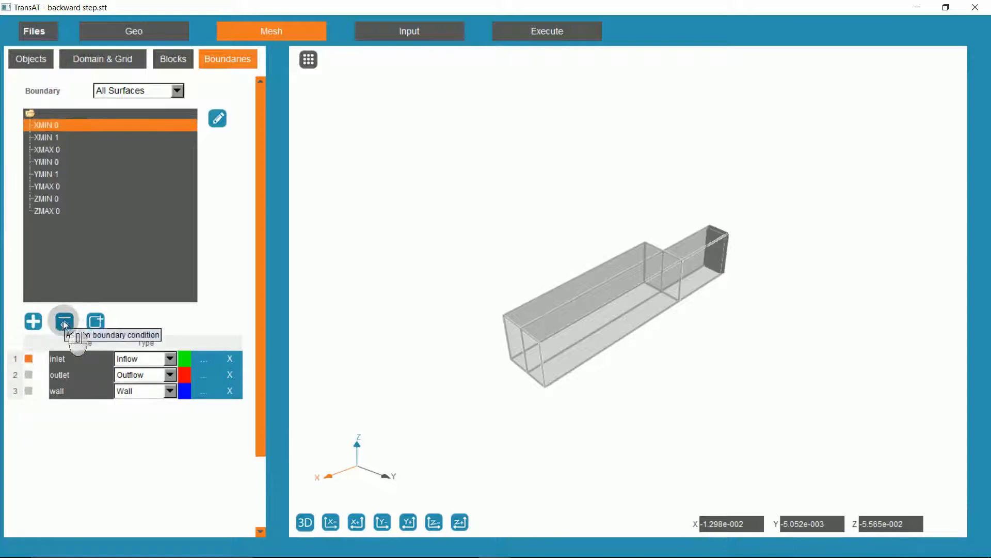
left_click(63, 321)
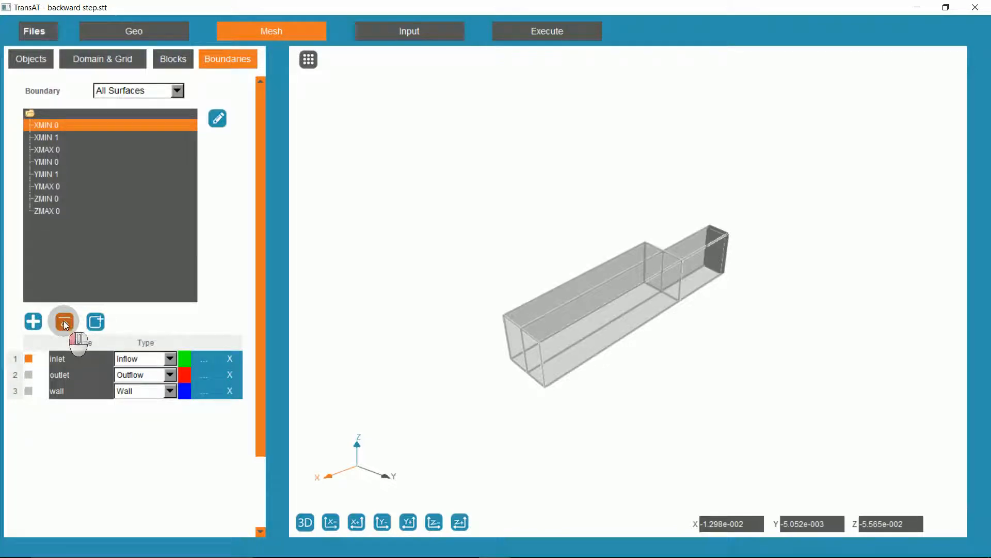
Assign the outlet boundary condition to the XMAX 0 surface.
left_click(58, 150)
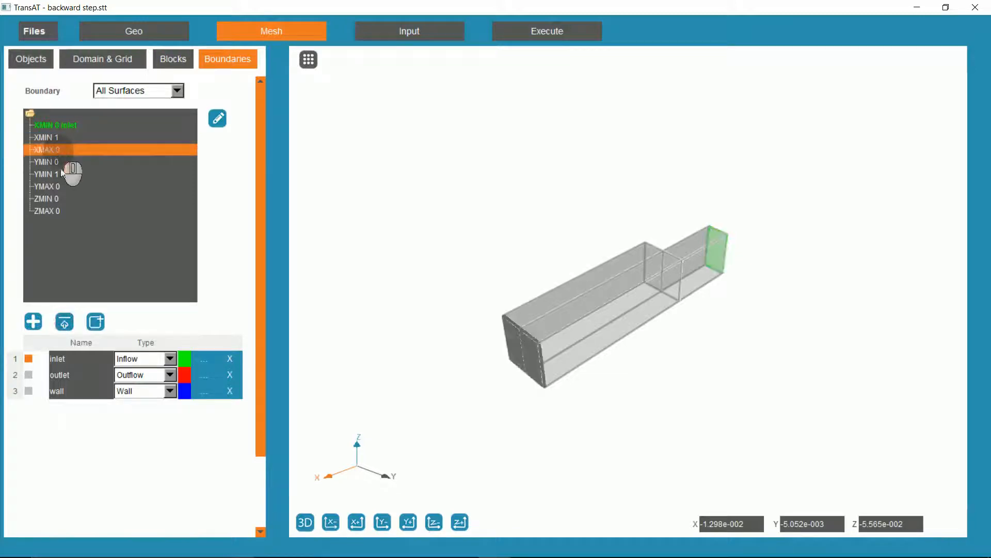
left_click(29, 374)
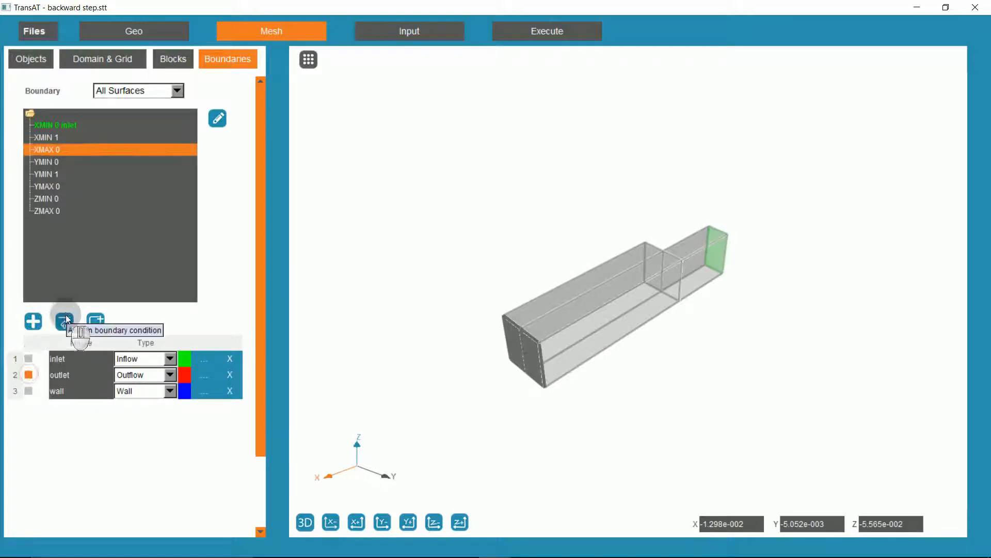
left_click(64, 322)
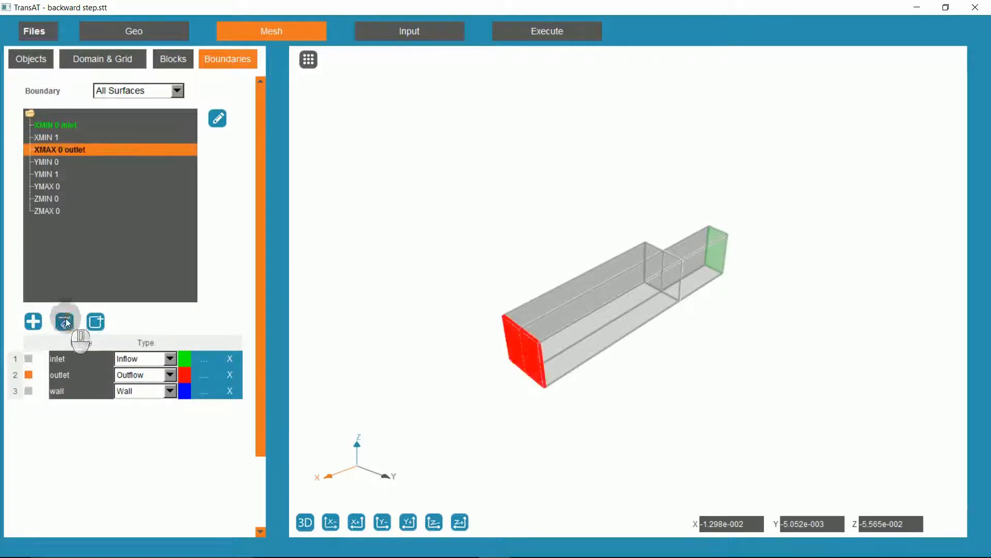
Assign the wall boundary condition to the XMIN 1, YMIN 0, YMIN 1 and YMAX 0 surfaces together.
left_click(59, 139)
left_click(57, 162, "ctrl")
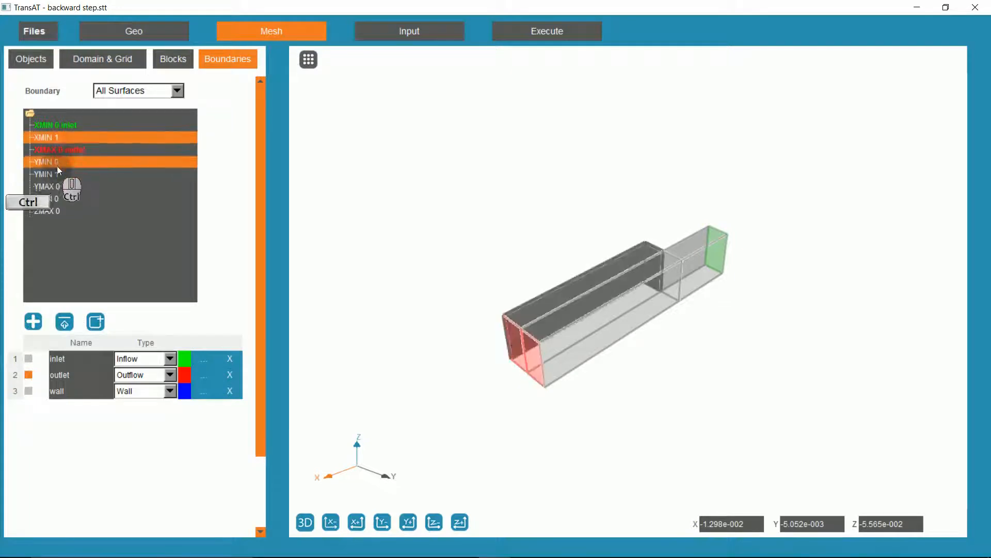
left_click(57, 174, "ctrl")
left_click(57, 186, "ctrl")
left_click(29, 391)
left_click(64, 322)
middle_click_drag(439, 299, 461, 360)
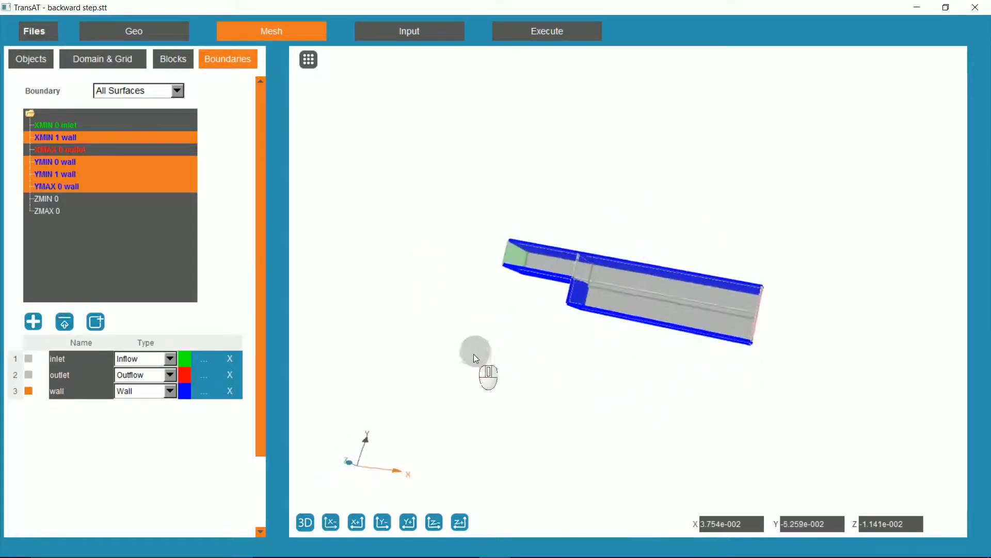
left_click_drag(529, 323, 540, 346)
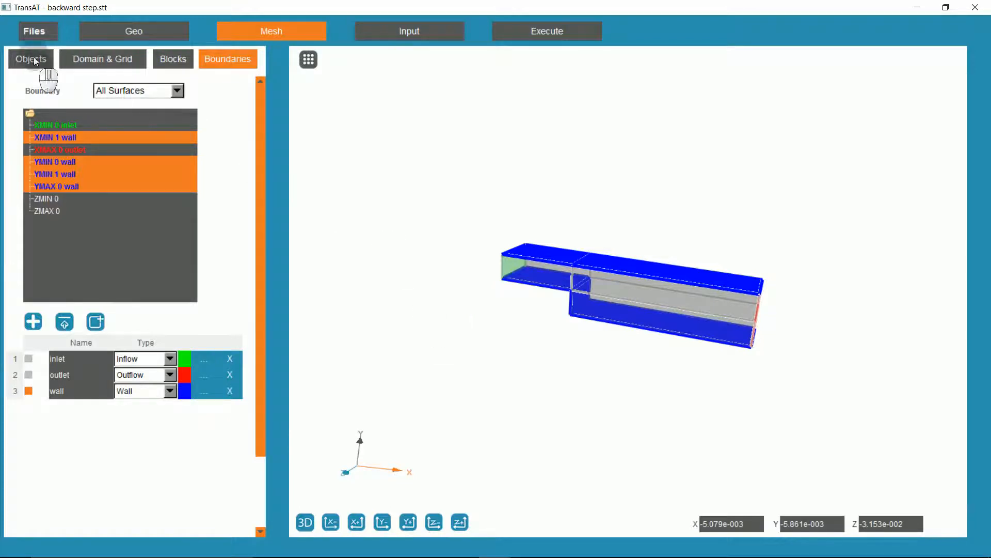
Enable the Pressure, U velocity, V velocity and W velocity basic equations in the physical models.
left_click(40, 36)
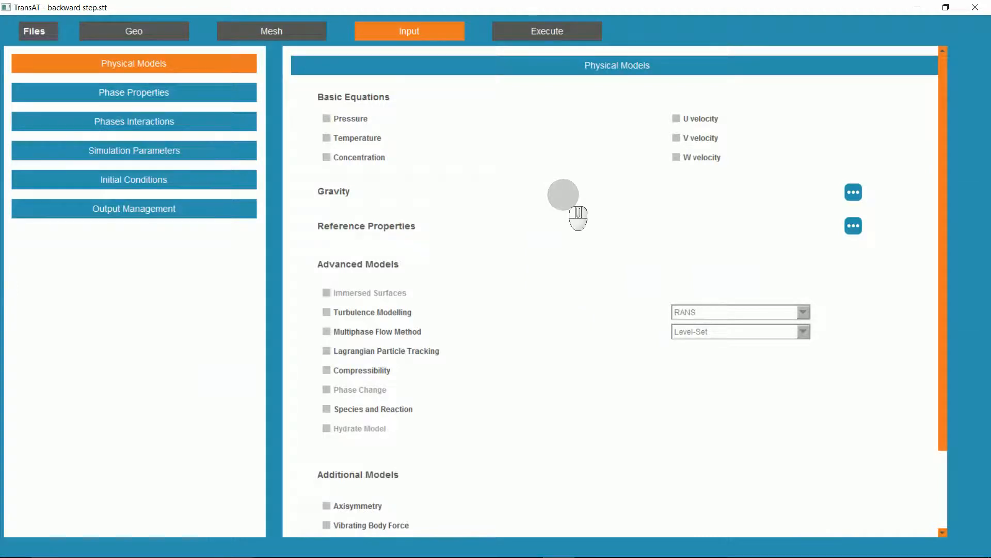
left_click(354, 119)
left_click(677, 119)
left_click(678, 138)
left_click(679, 157)
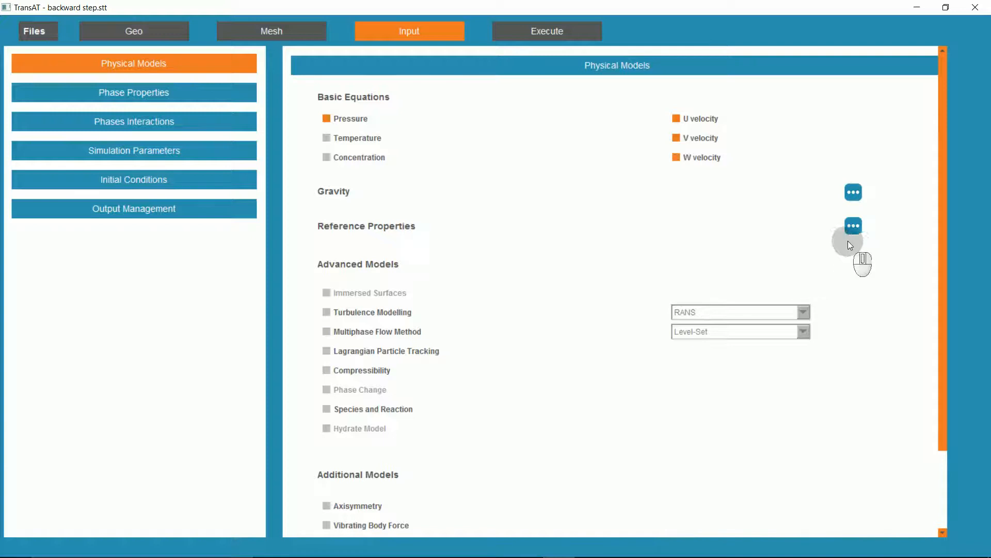
Set the reference velocity to 0.1 m/s and enter the reference length in the reference properties.
left_click(854, 227)
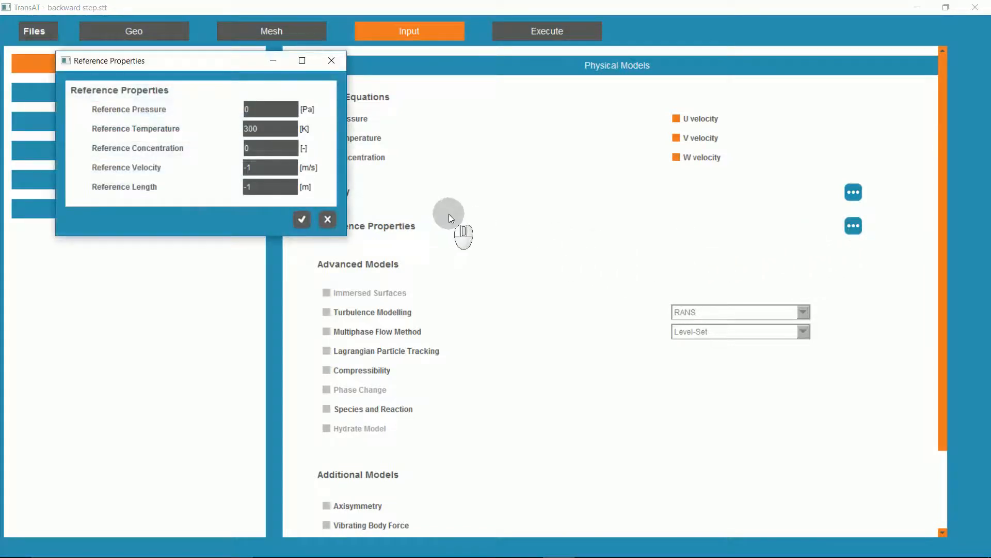
double_click(262, 168)
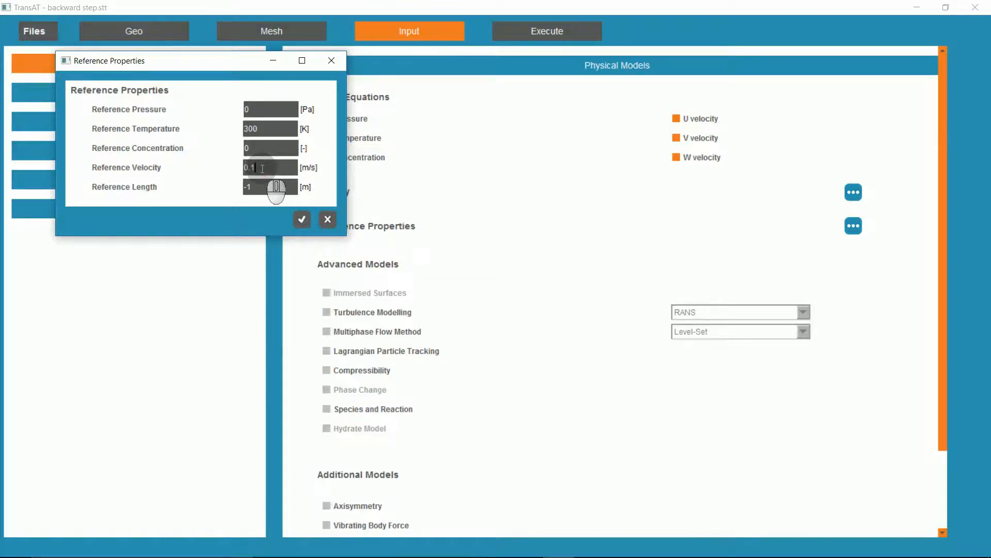
double_click(262, 190)
left_click(302, 219)
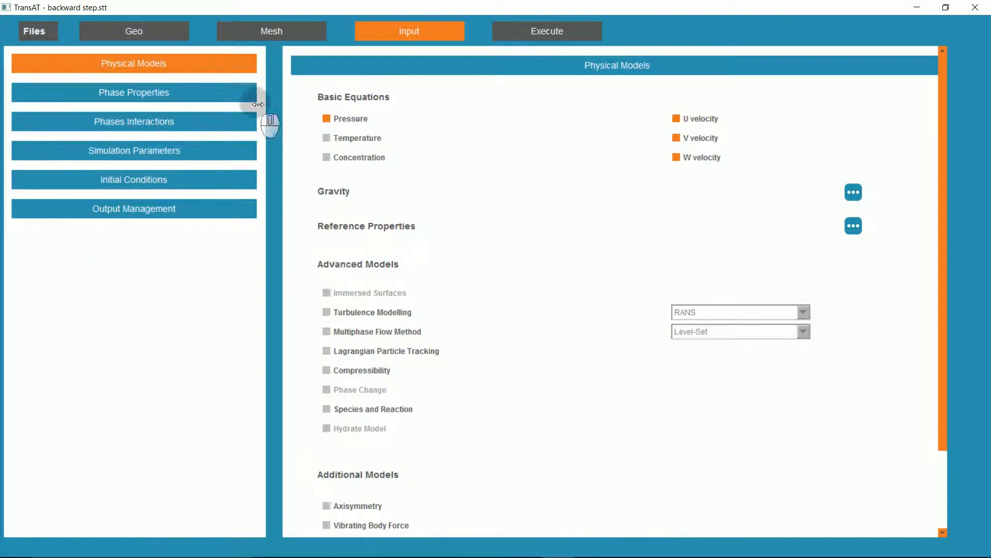
Import Air from the material library as the properties of Phase 1.
left_click(224, 92)
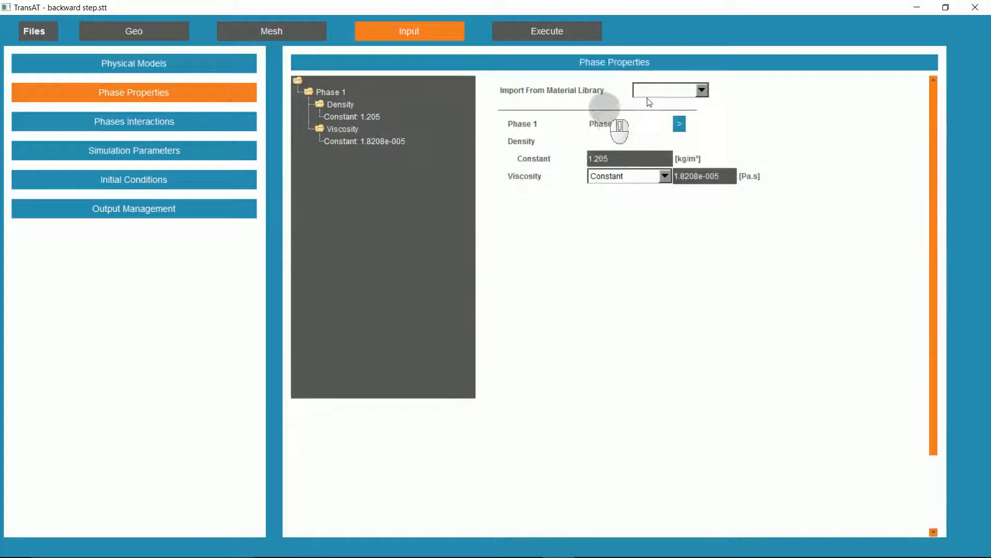
left_click(660, 90)
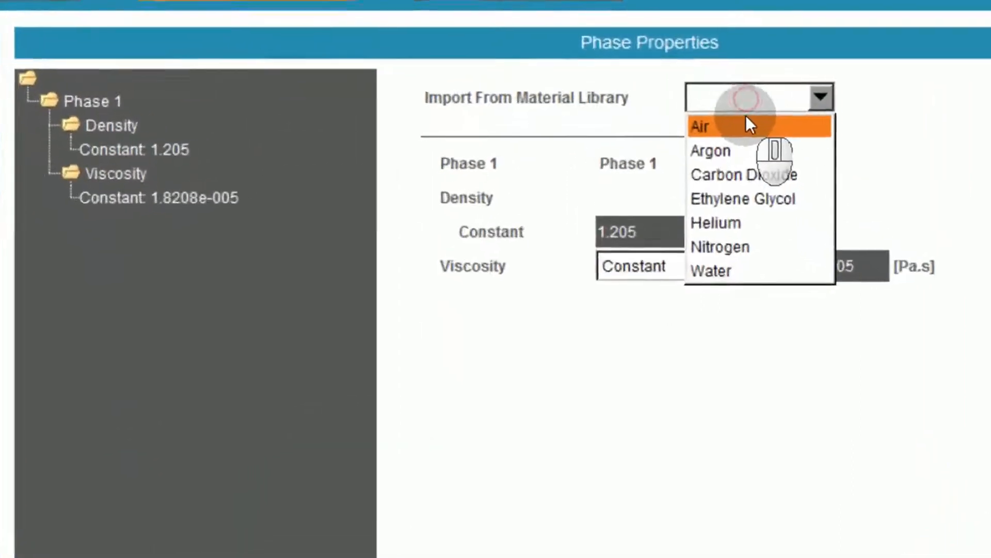
left_click(746, 121)
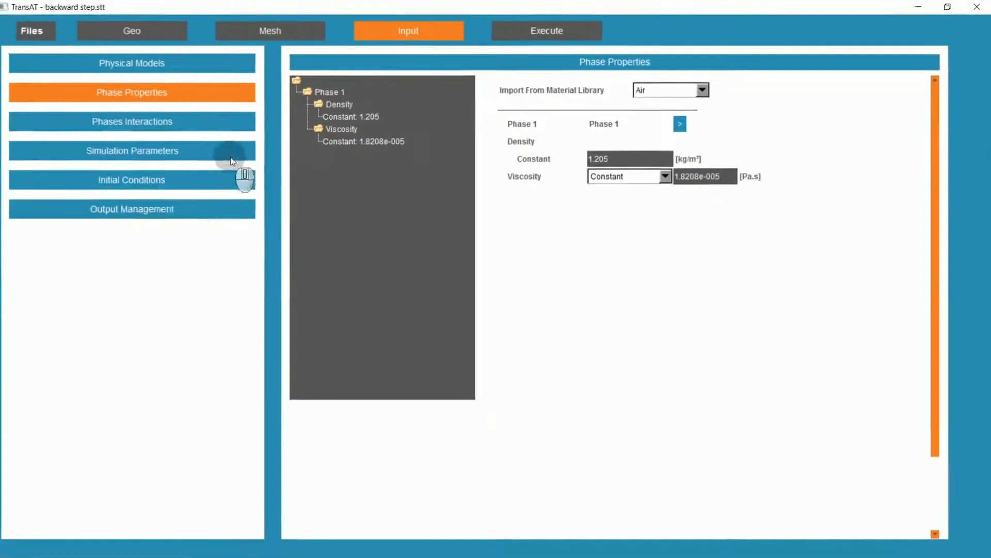
Set the simulation type to Steady with 800 iterations, and set the advanced autorelaxation value to 0.9.
left_click(231, 157)
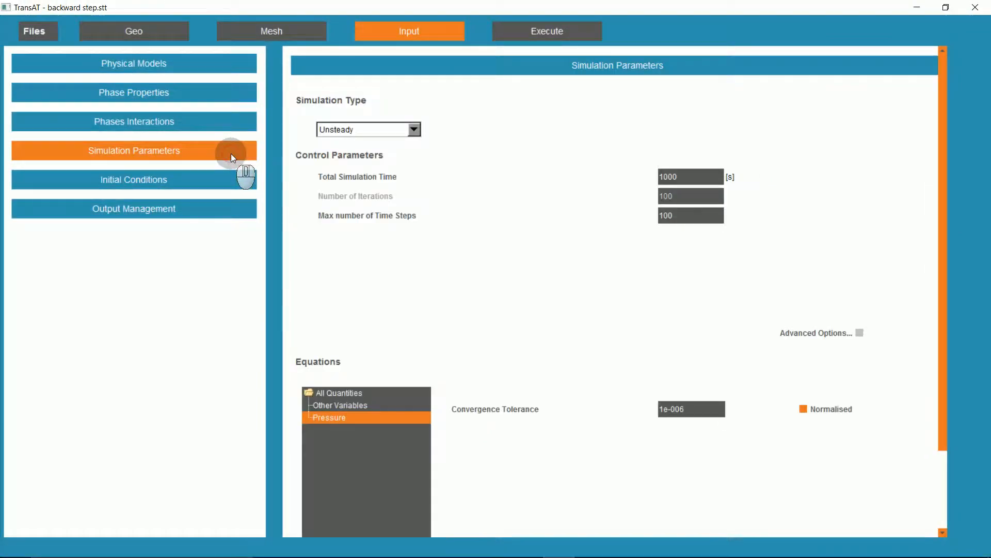
left_click(414, 130)
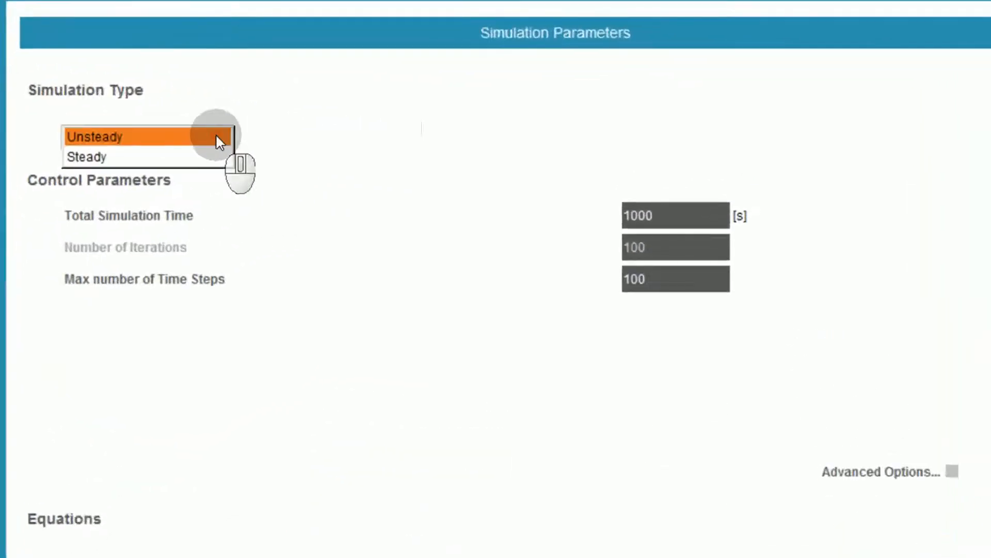
left_click(206, 157)
double_click(652, 252)
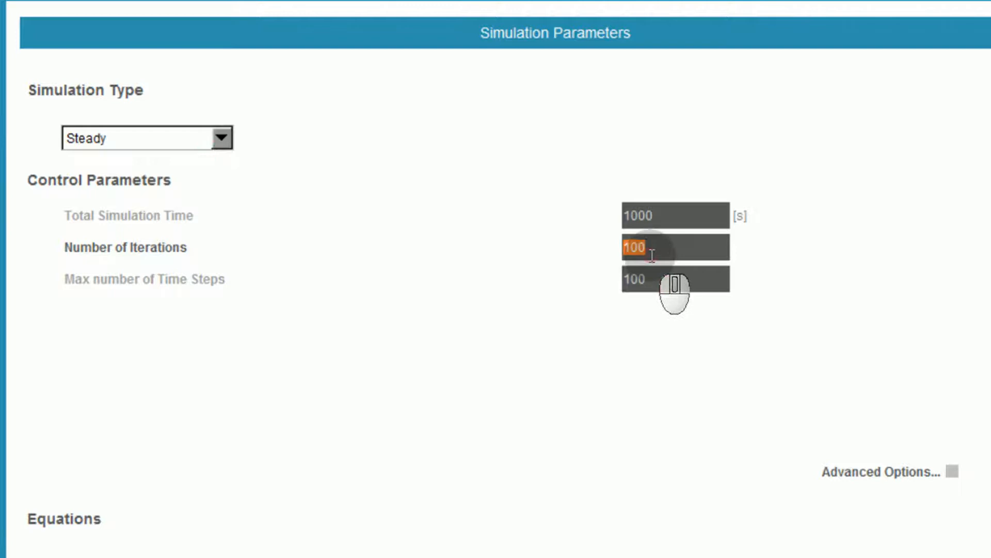
type("80")
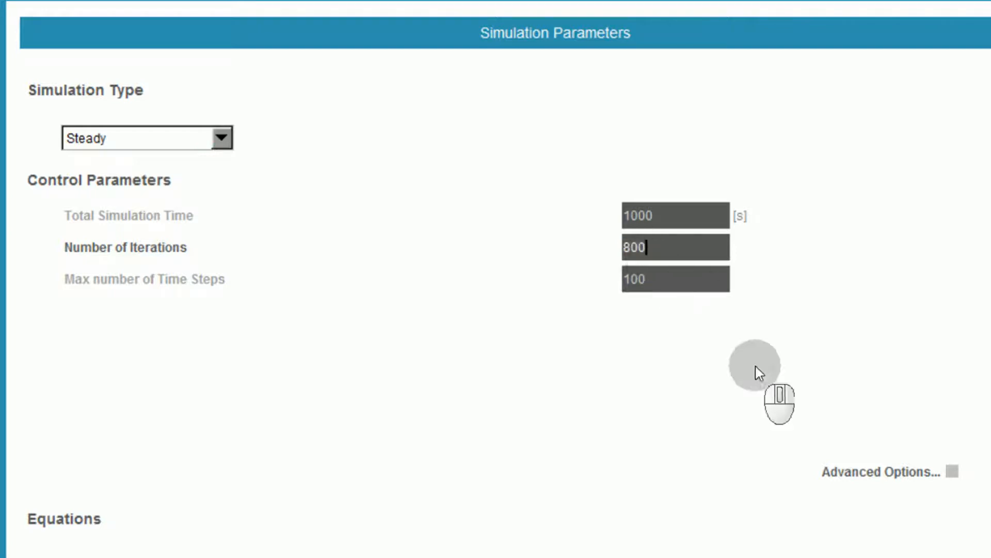
left_click(953, 472)
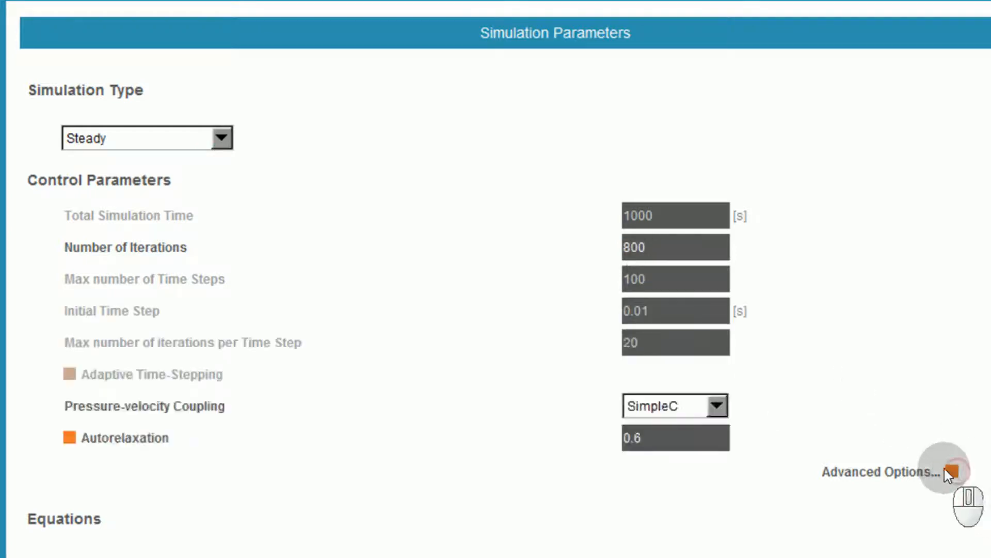
left_click(695, 443)
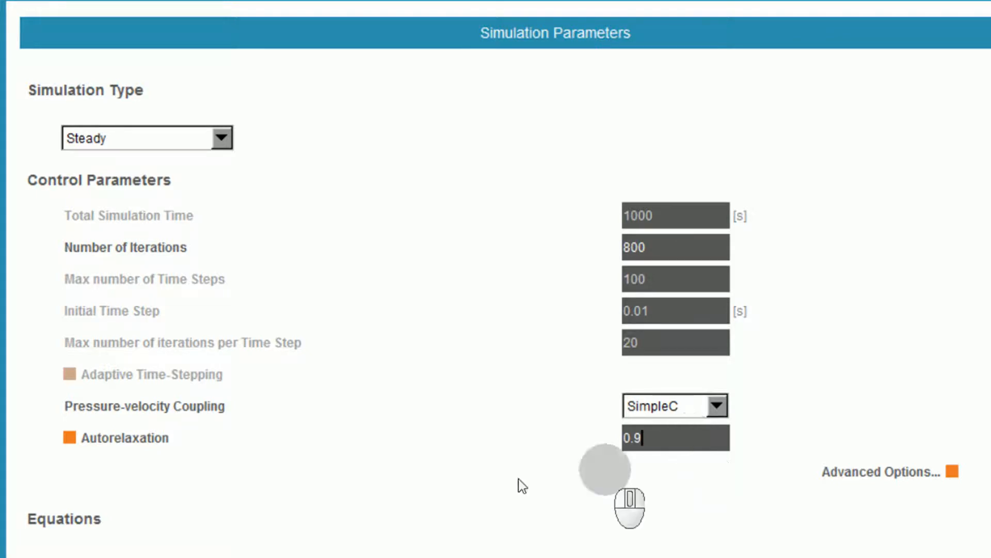
Show the advanced solver options for the equations and keep AMG R-cycle, adaptive as the pressure solver.
scroll(511, 465, "down", 3)
scroll(509, 460, "down", 5)
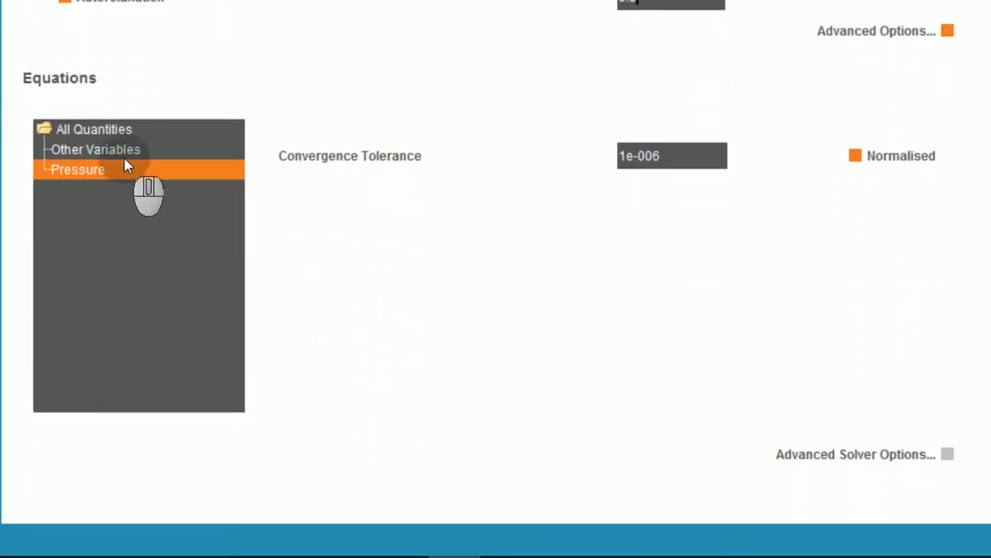
left_click(125, 148)
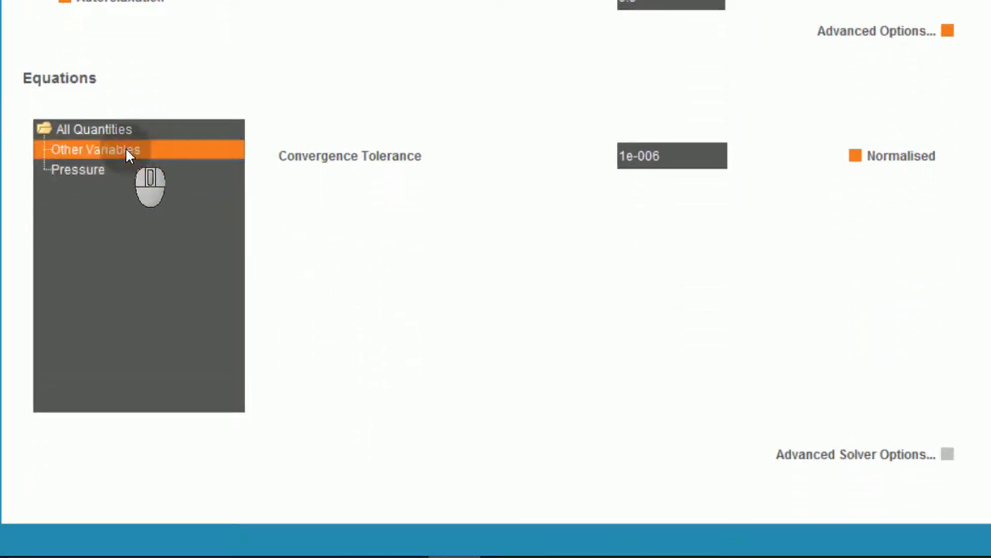
left_click(948, 454)
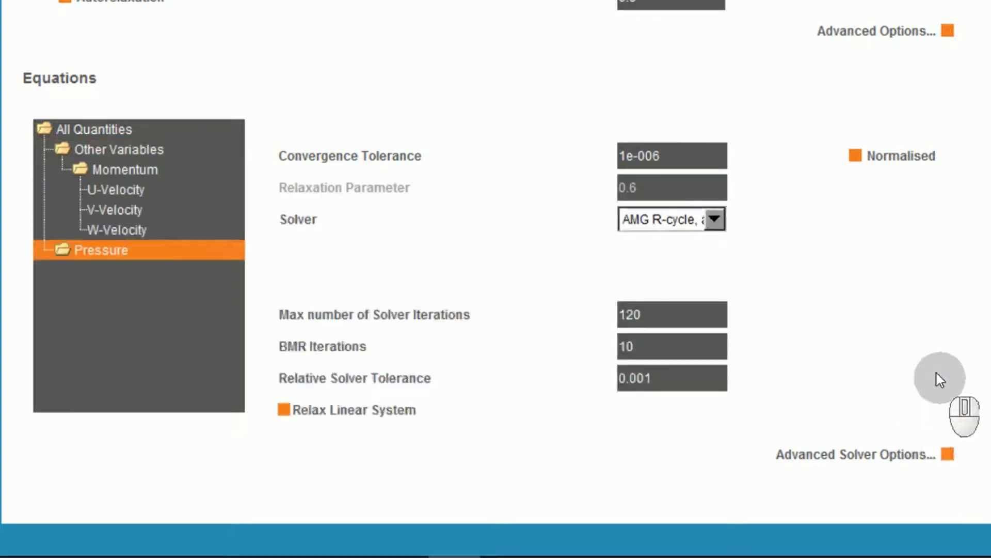
left_click(656, 226)
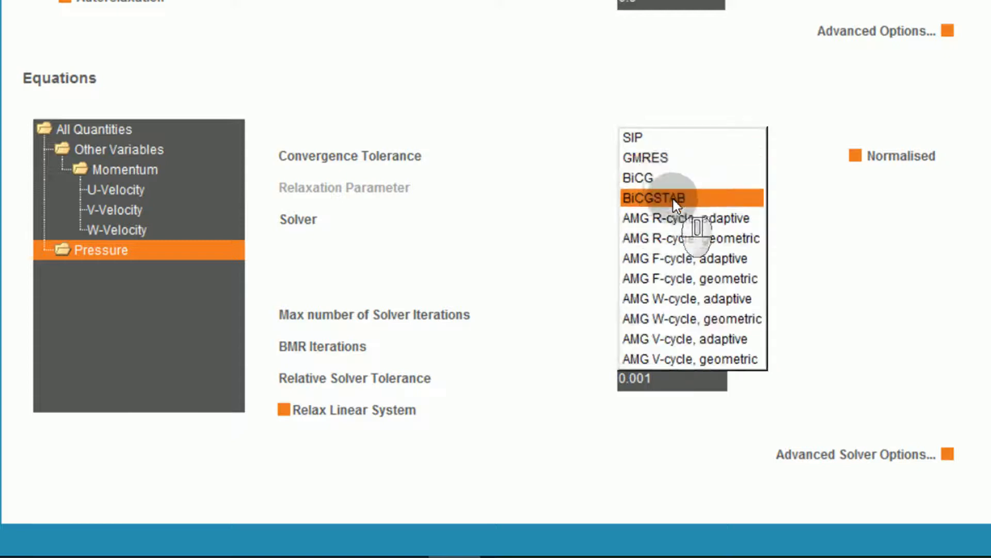
left_click(673, 217)
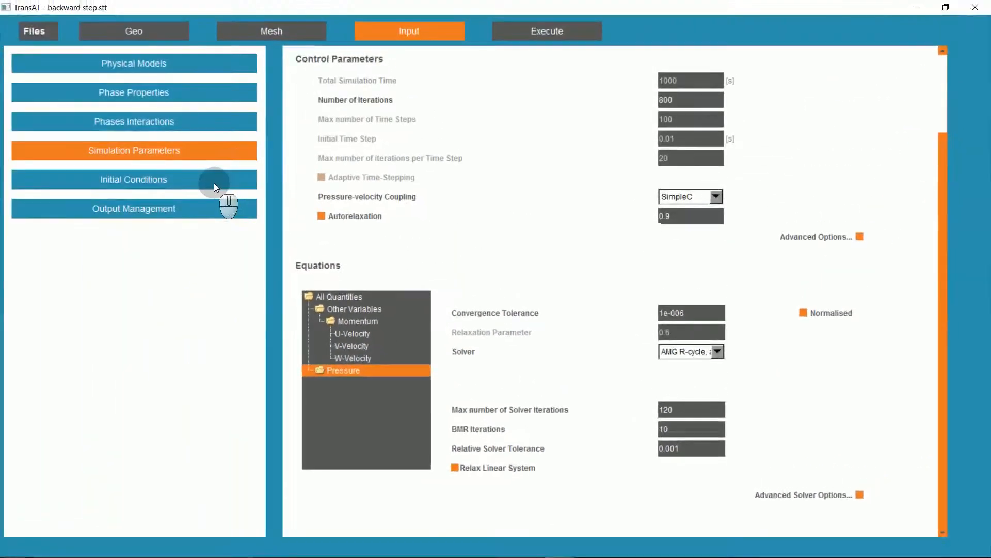
Set the initial condition of U-Velocity to Constant with a value of 0.1 m/s.
left_click(215, 185)
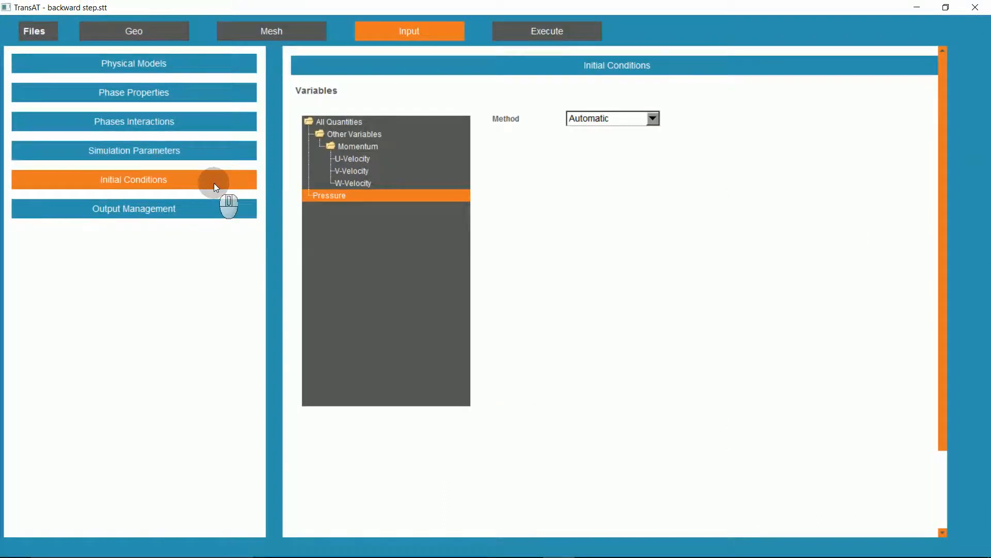
left_click(343, 158)
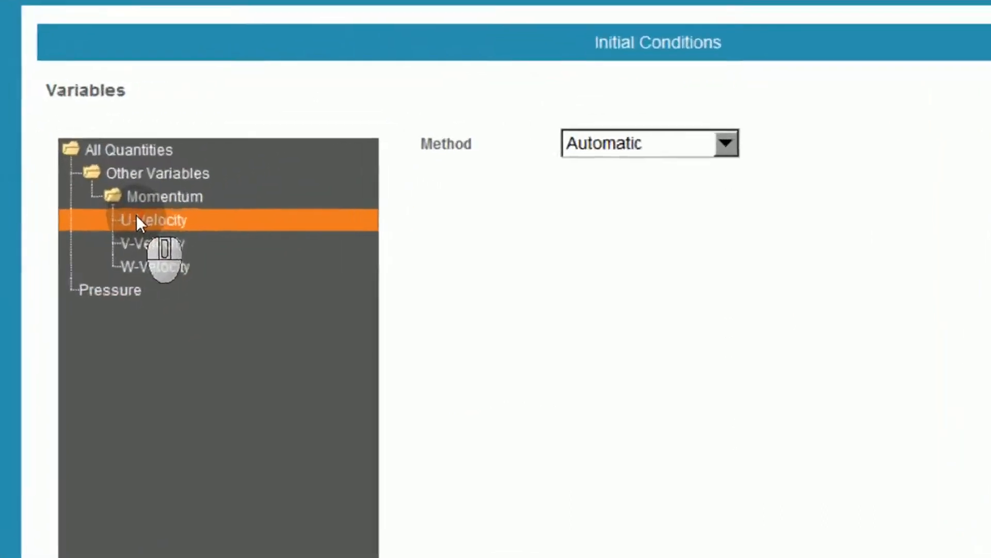
left_click(607, 145)
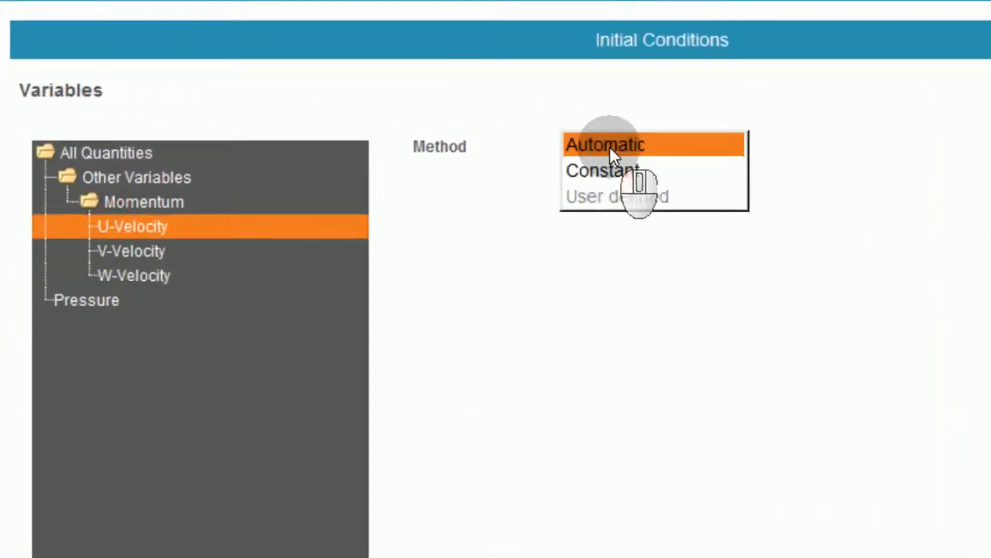
left_click(610, 164)
left_click(605, 184)
type(".1")
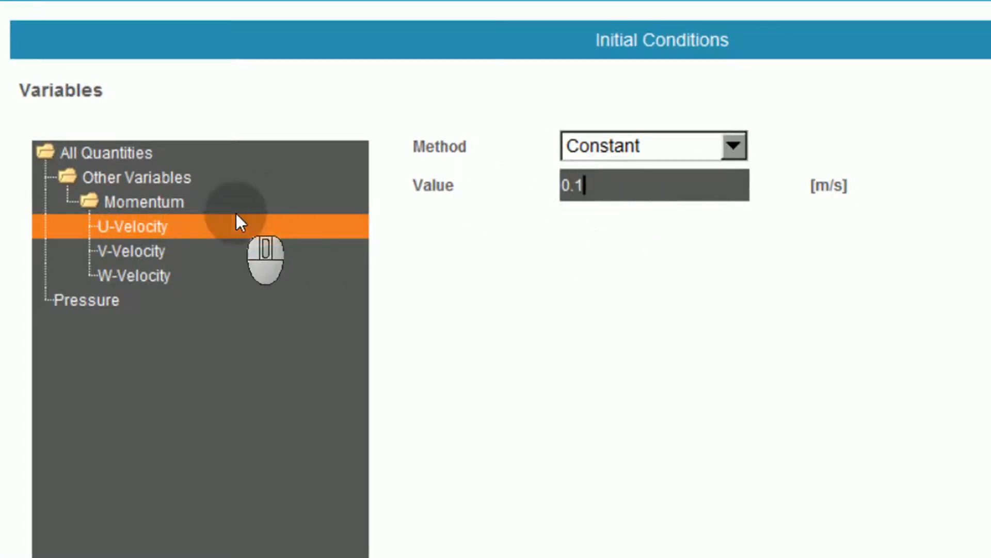
Set the initial condition method of V-Velocity, W-Velocity and Pressure to Constant.
left_click(165, 248)
left_click(602, 148)
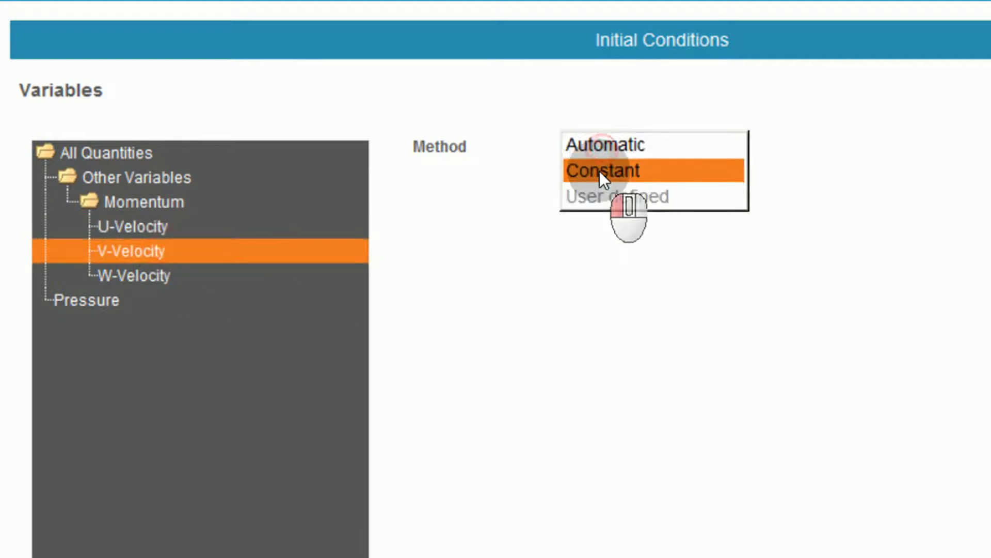
left_click(600, 171)
left_click(160, 274)
left_click(564, 155)
left_click(571, 170)
left_click(183, 297)
left_click(628, 147)
left_click(628, 170)
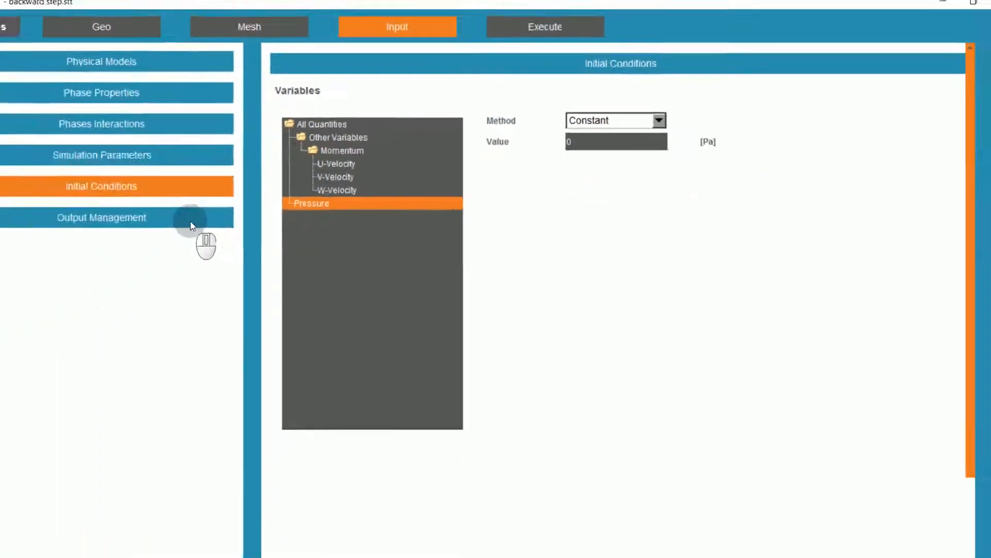
Accept Pressure and the U-, V- and W-Velocity as output variables, and open the simulation execution settings.
left_click(216, 211)
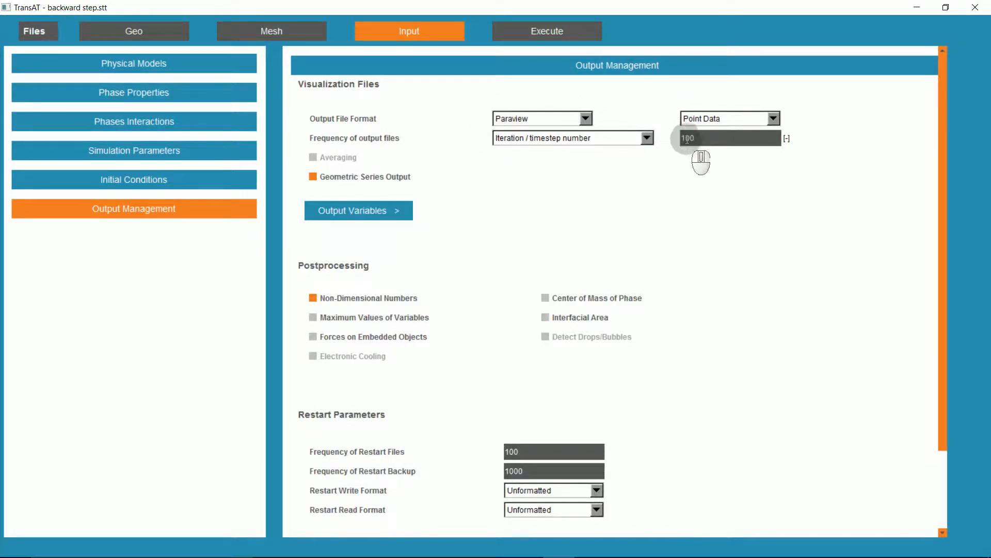
left_click(380, 213)
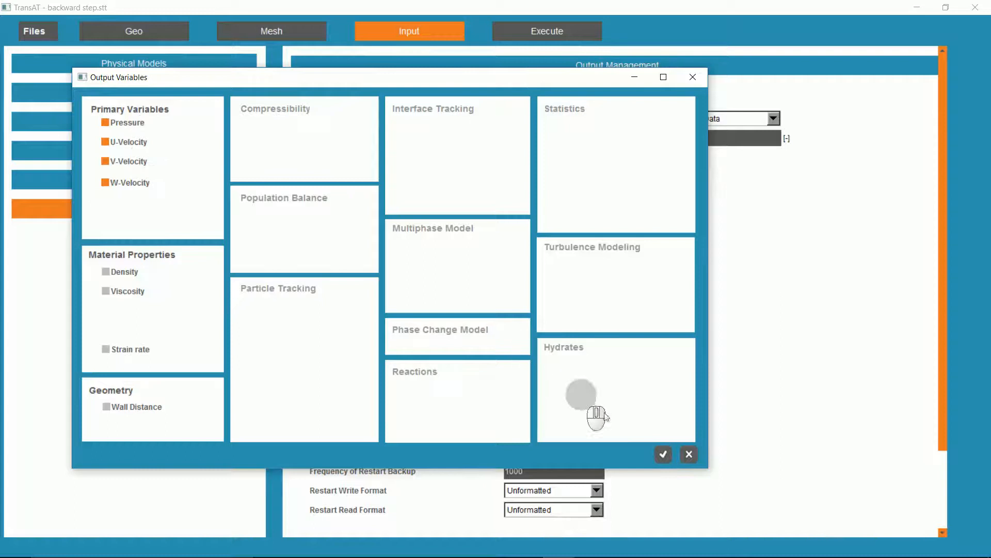
left_click(663, 453)
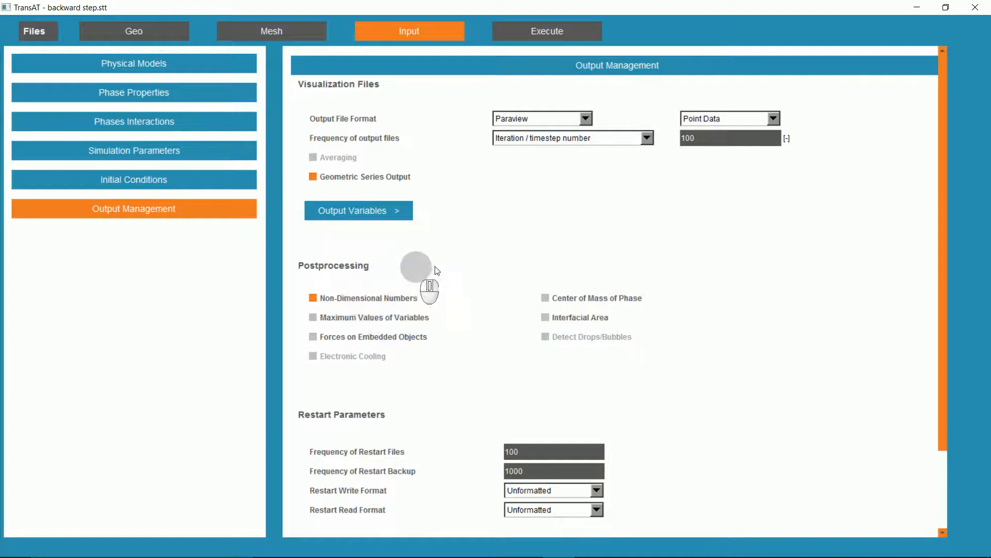
left_click(547, 35)
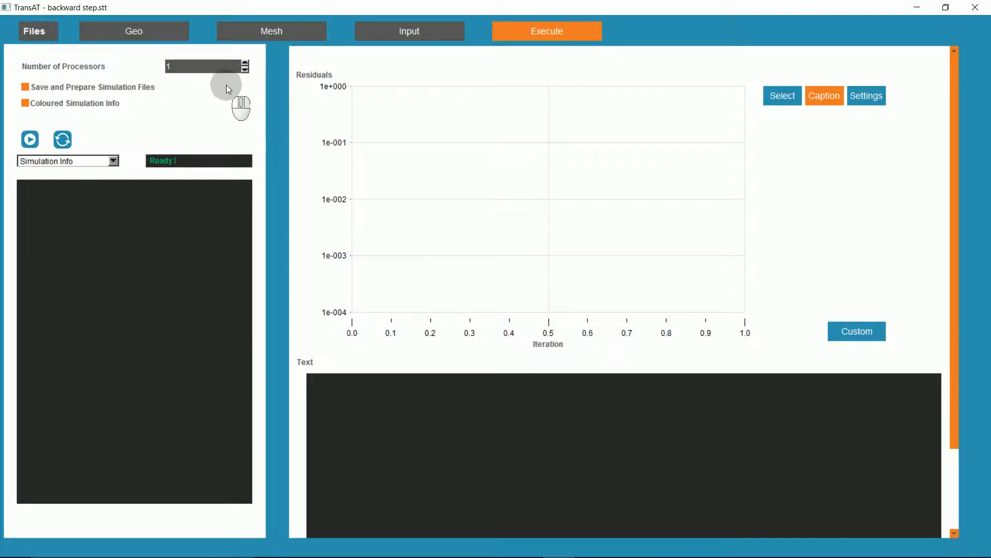
Set the number of processors to 2 and run the simulation.
left_click(245, 63)
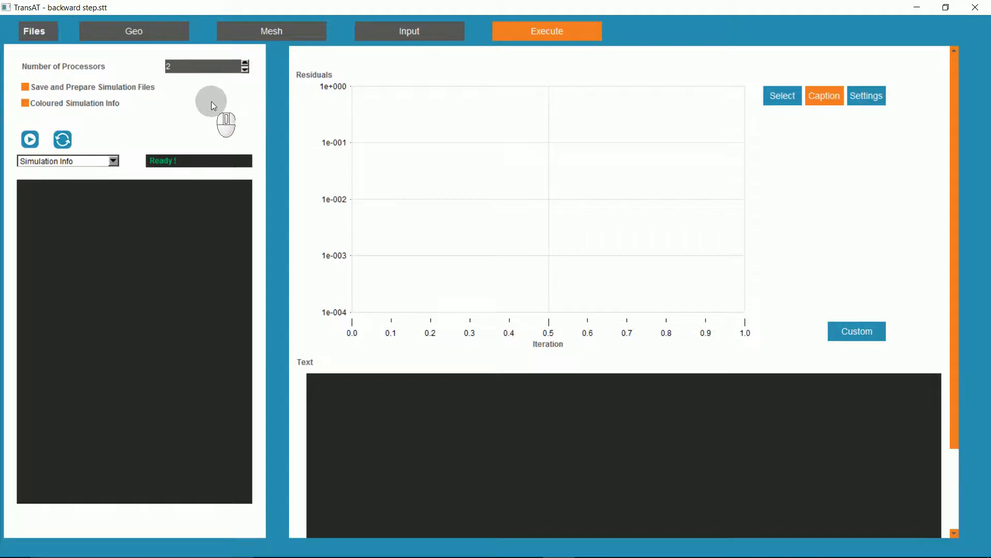
left_click(31, 137)
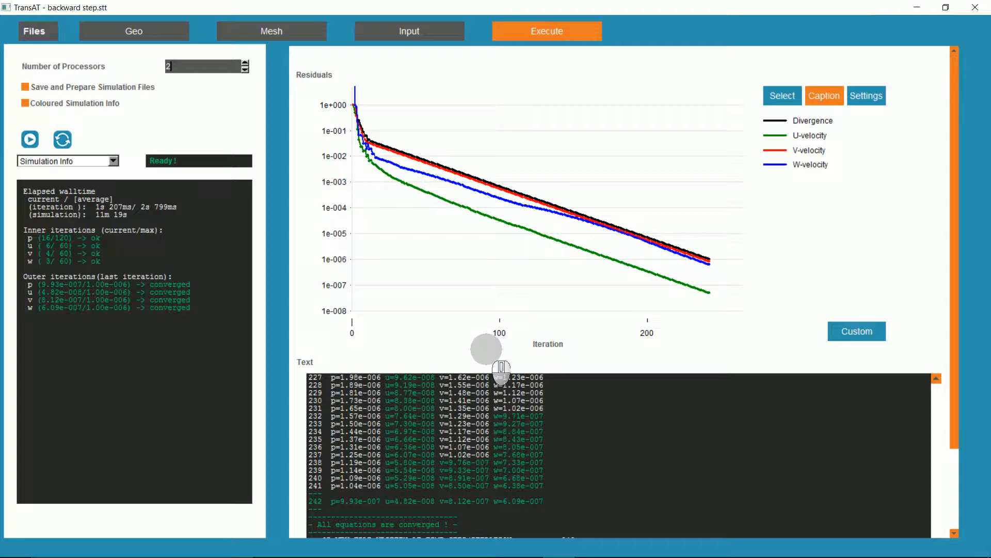
Switch to ParaView and load the "backward step" vtm group from the Tutorials/1.2 Backward Step/RESULT folder in the documents.
key("alt+Tab")
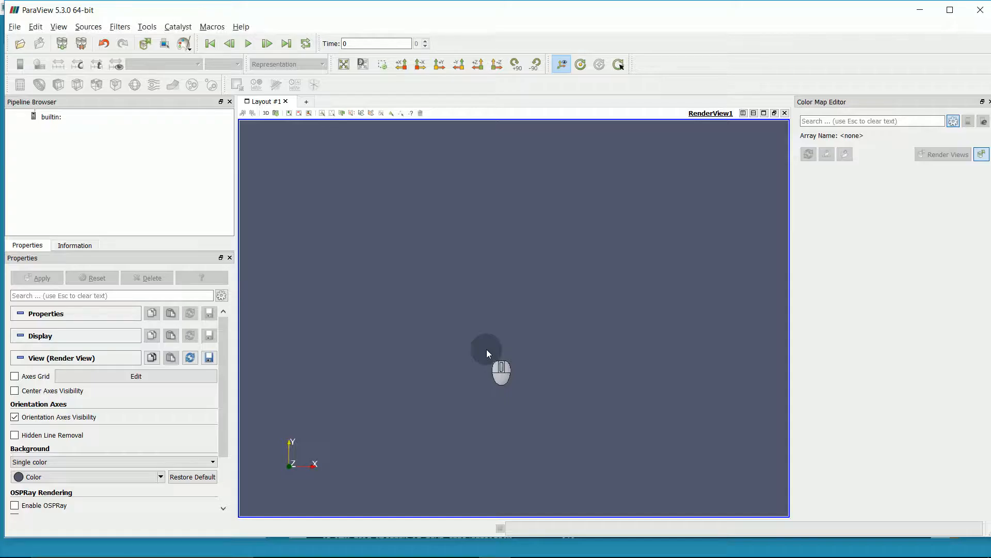
left_click(22, 45)
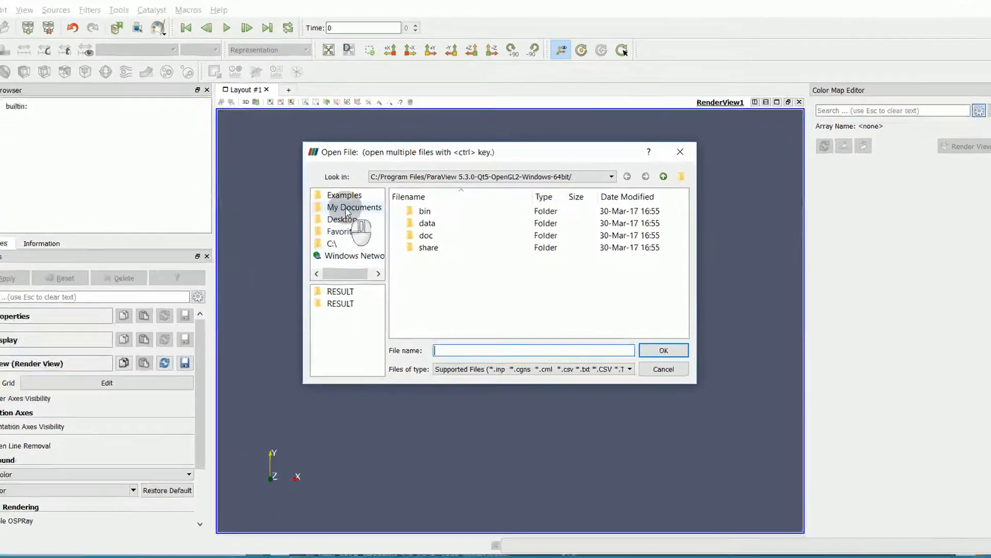
left_click(362, 212)
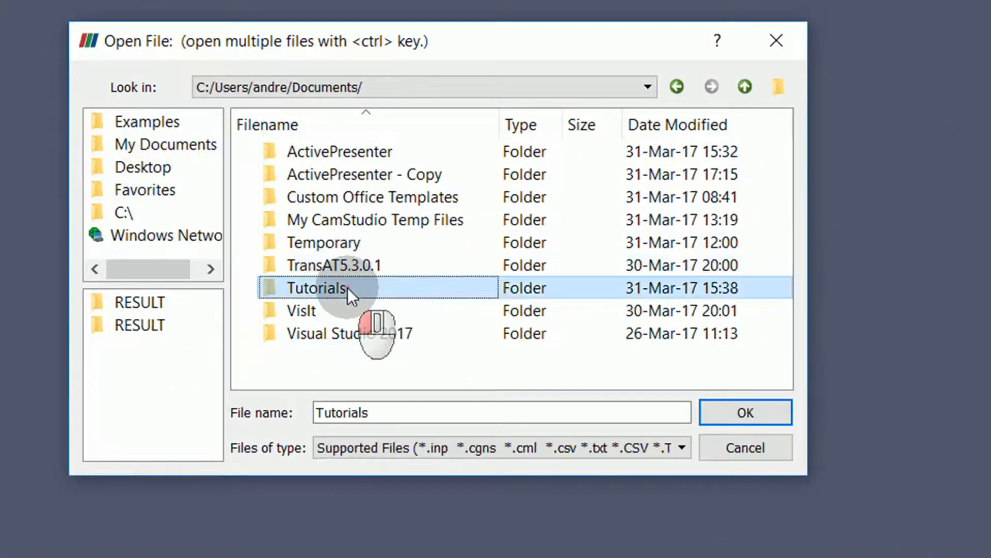
double_click(347, 287)
double_click(336, 155)
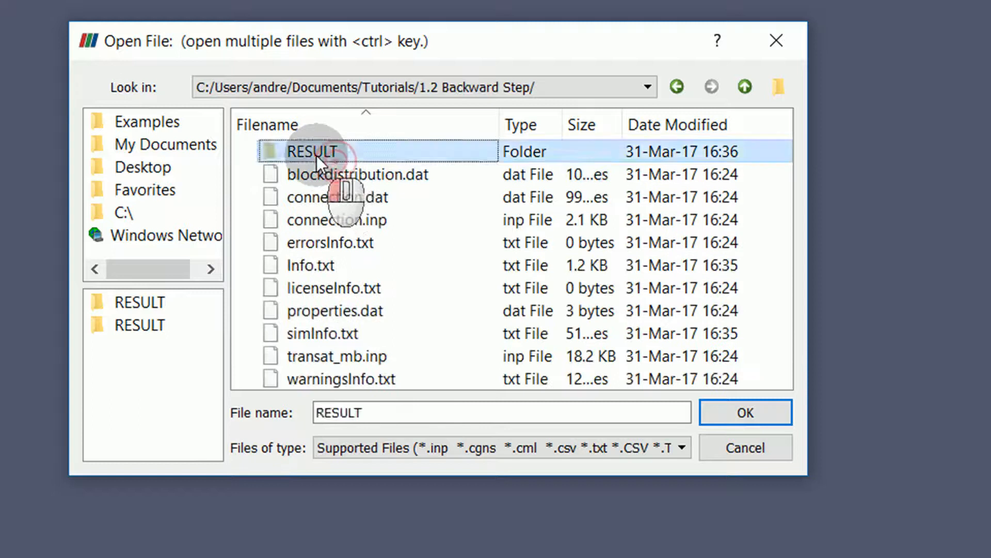
double_click(317, 154)
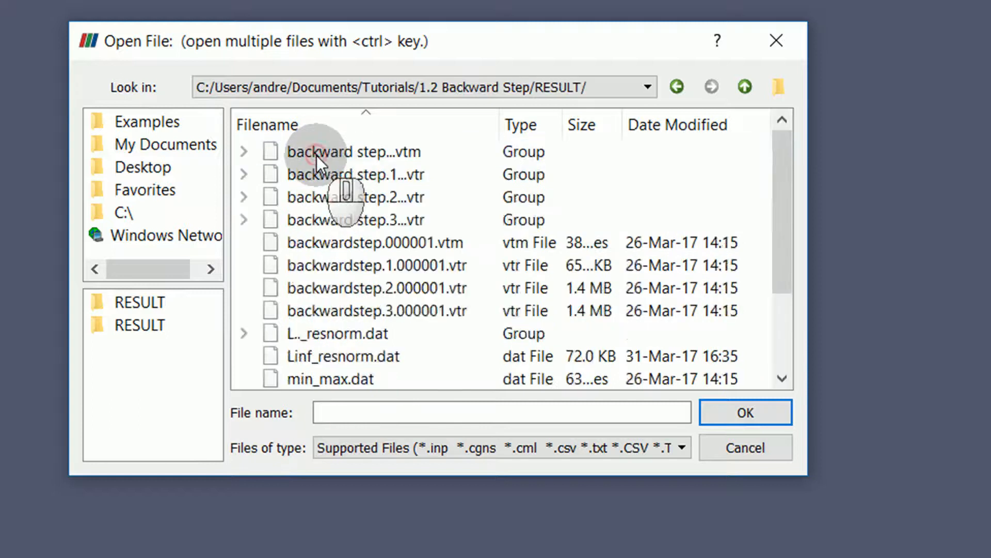
double_click(345, 153)
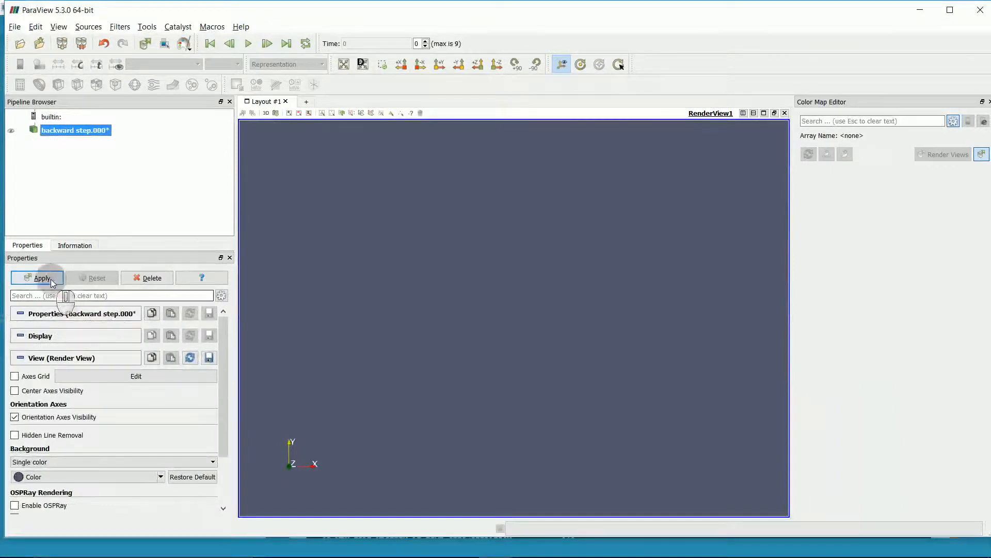
left_click(50, 279)
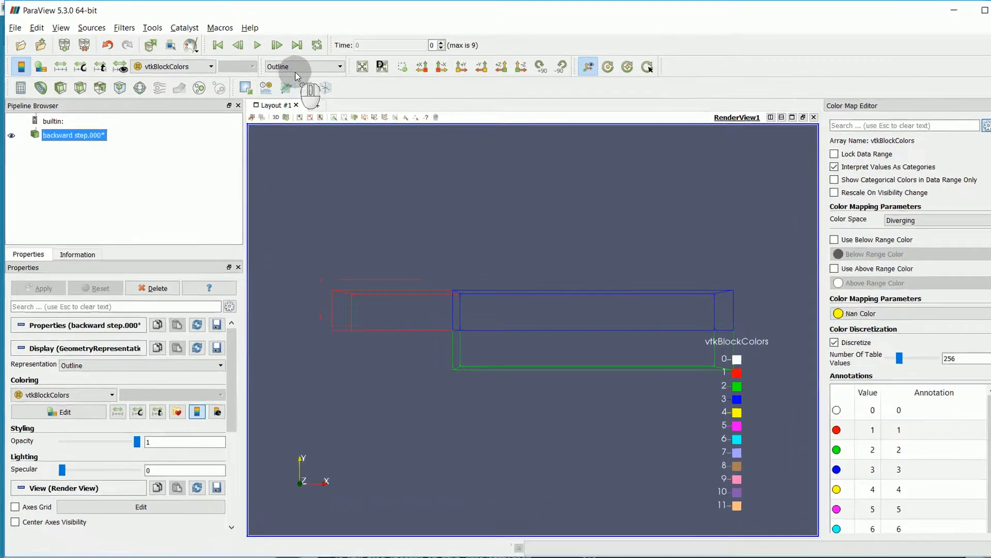
Display the backward step dataset as Surface, coloured by U.
left_click(293, 64)
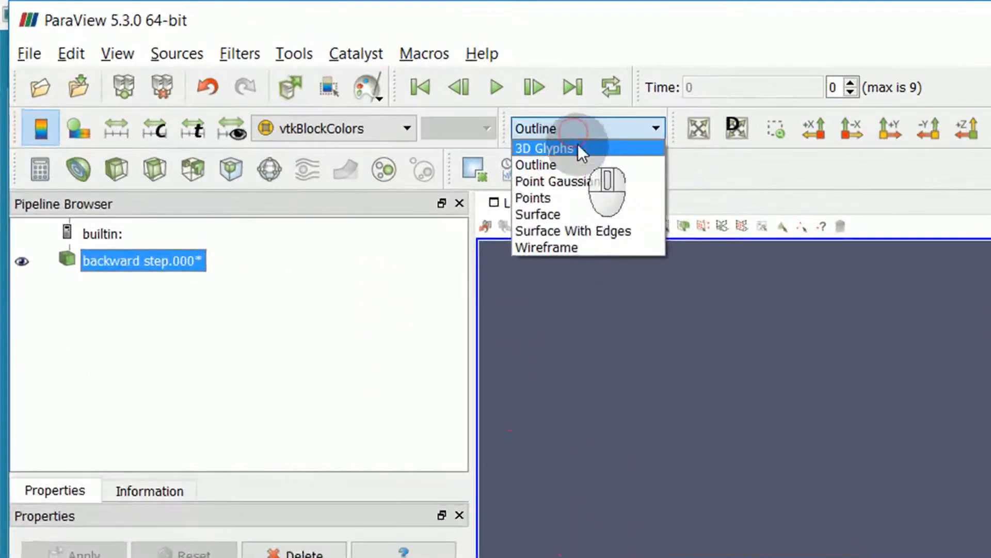
left_click(568, 214)
left_click(401, 130)
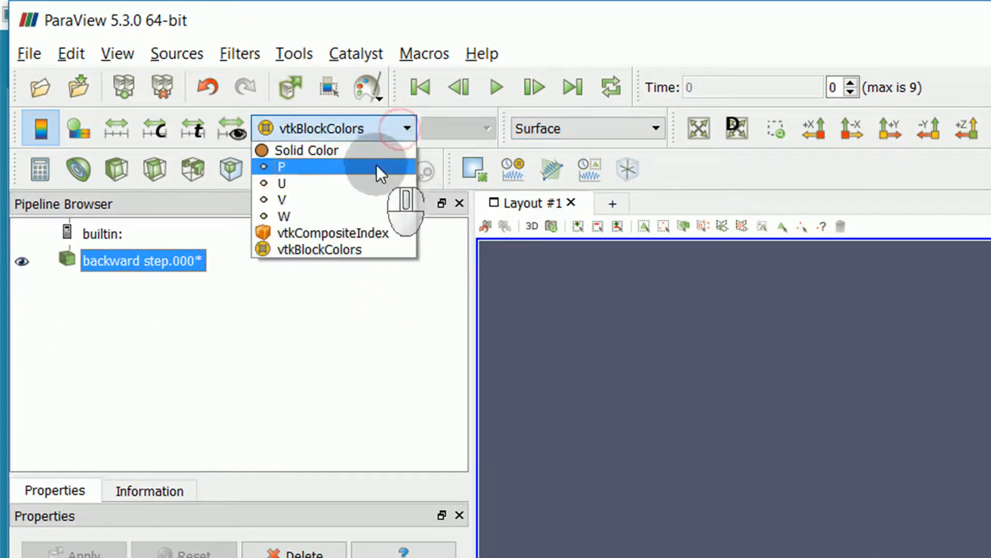
left_click(356, 183)
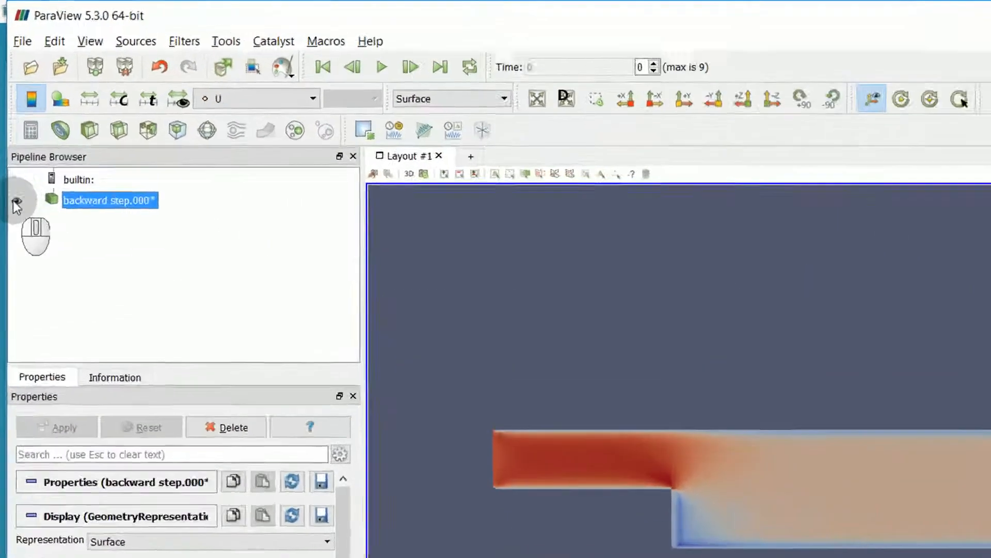
Hide the full dataset and create a Z-normal plane slice of it with Show Plane off.
left_click(17, 205)
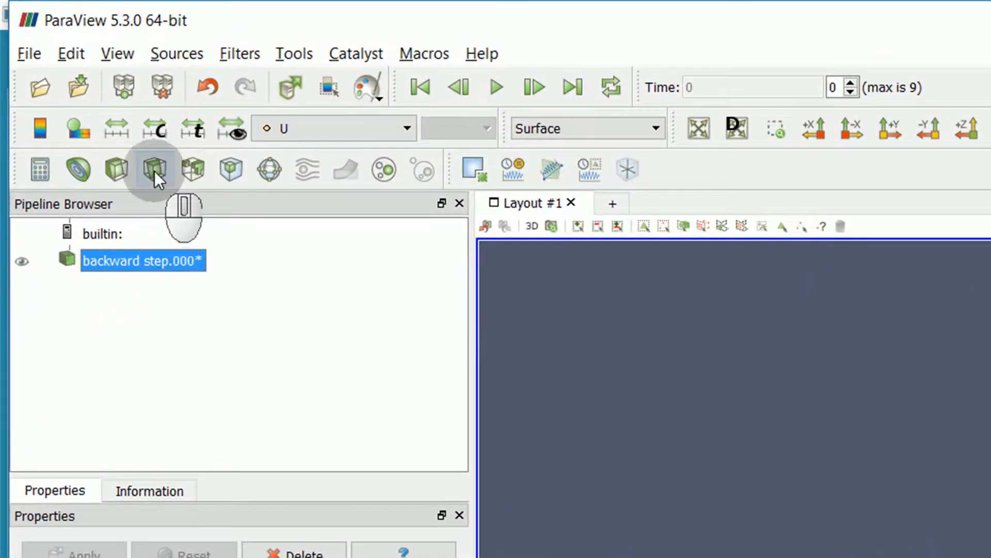
left_click(153, 171)
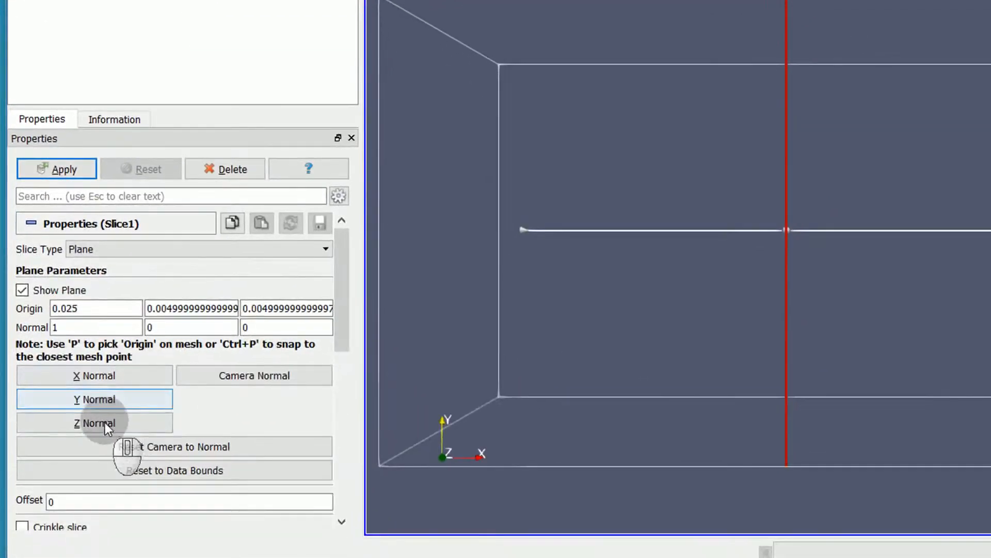
left_click(104, 423)
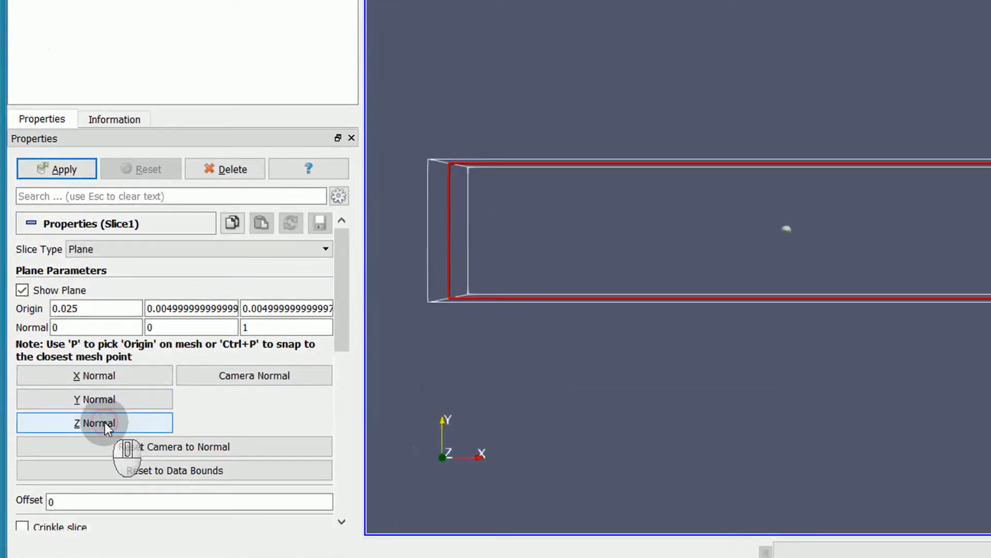
left_click(266, 308)
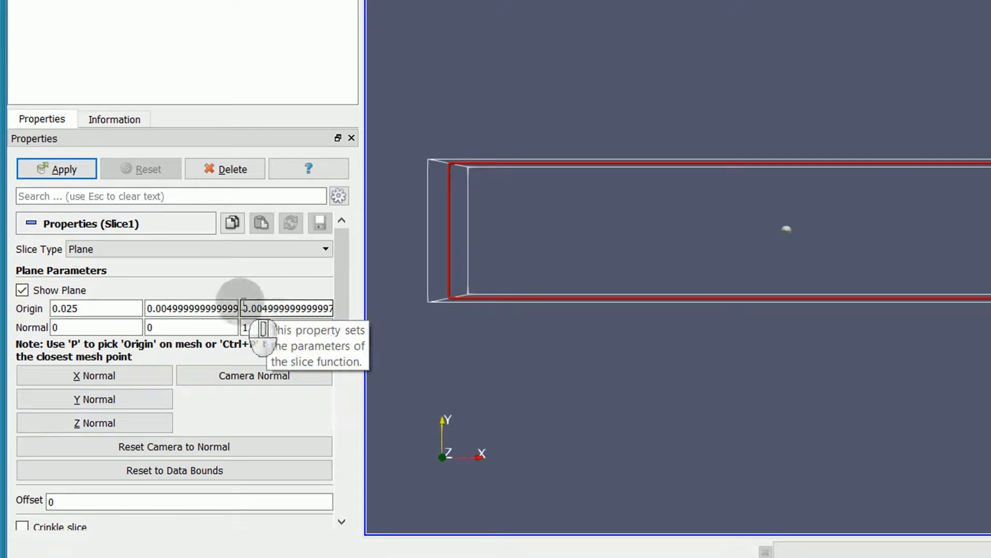
left_click(22, 289)
left_click(62, 172)
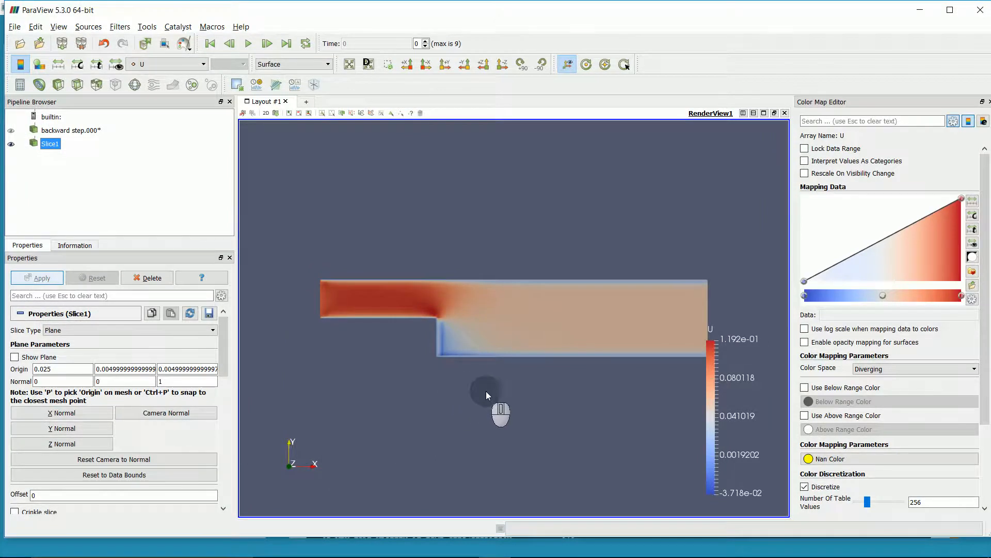
Place the colour legend horizontally below the slice and apply the Blue to Red Rainbow preset to U.
left_click_drag(713, 398, 523, 448)
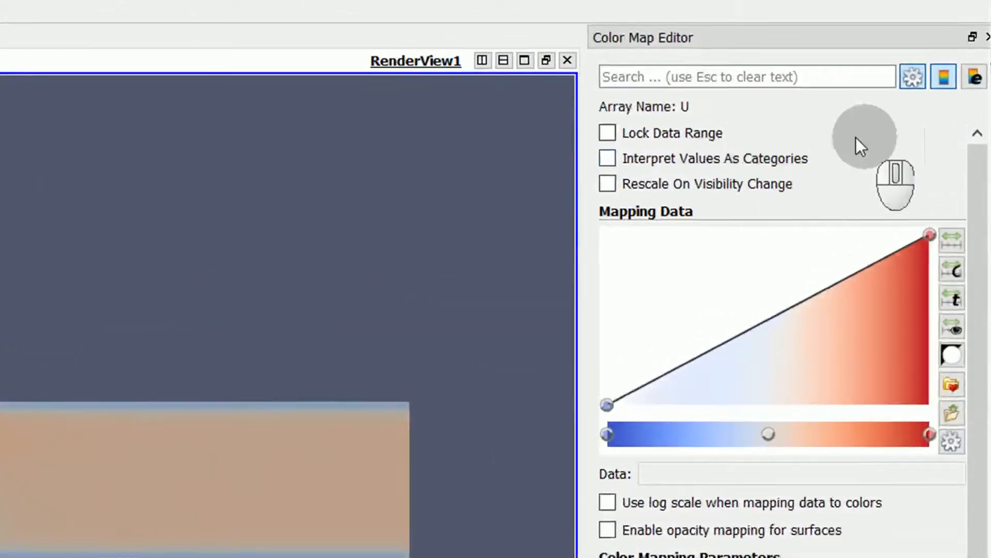
left_click(950, 385)
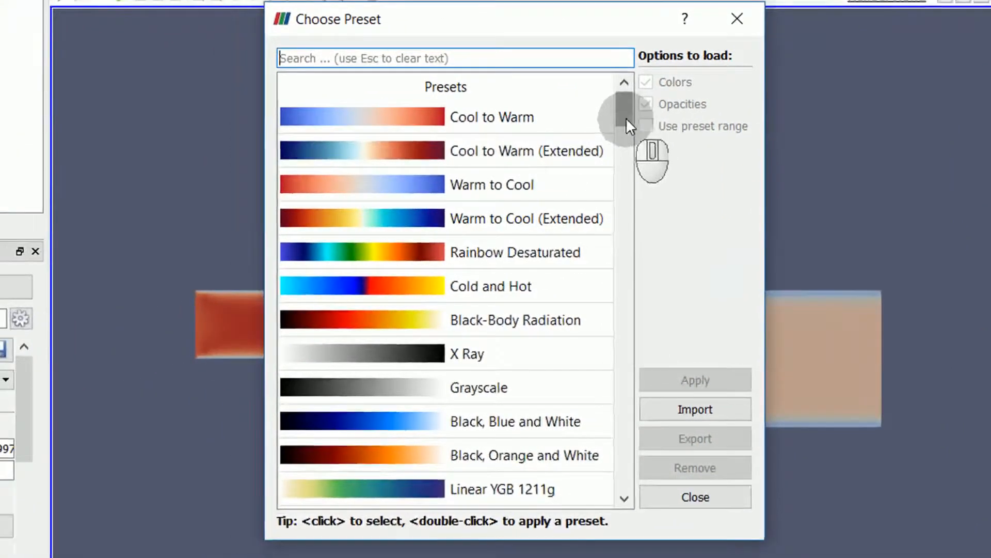
left_click_drag(625, 118, 628, 146)
left_click(584, 217)
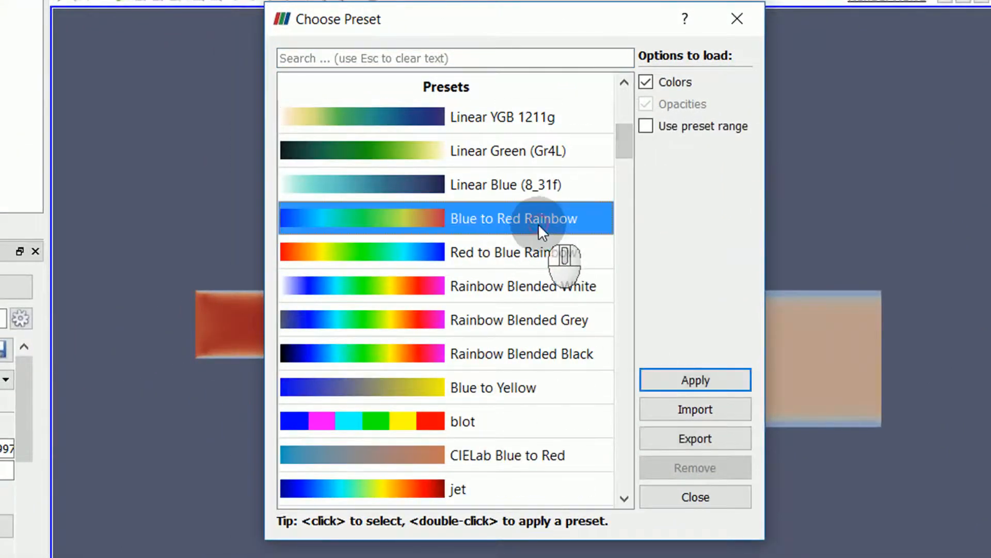
left_click(677, 379)
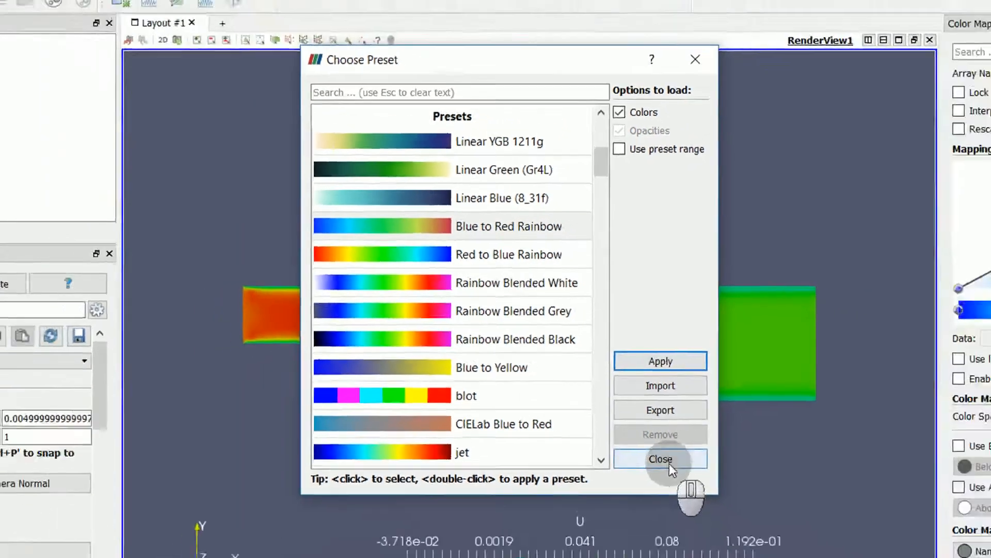
left_click(695, 497)
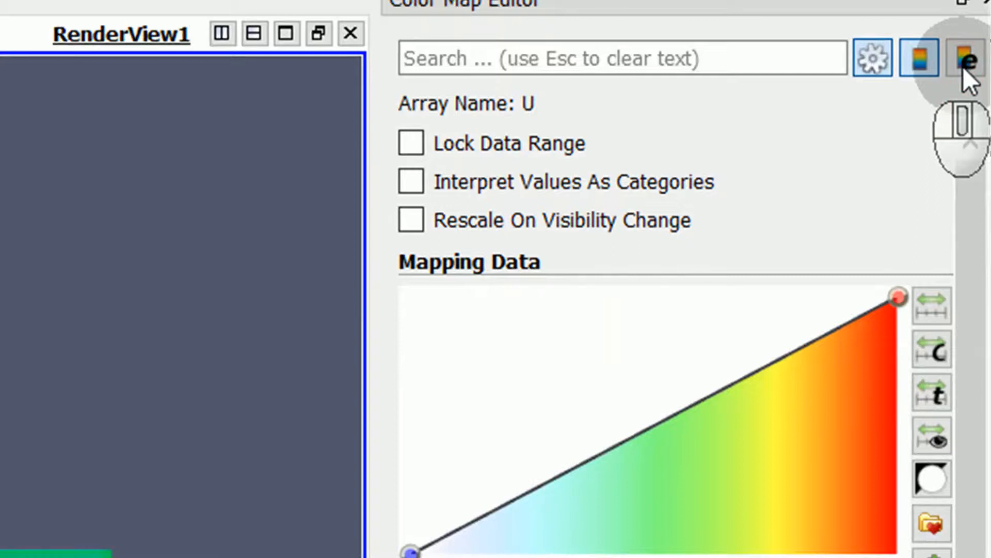
Title the colour legend "U-velocity" and set its range label format to %4.3g.
left_click(964, 64)
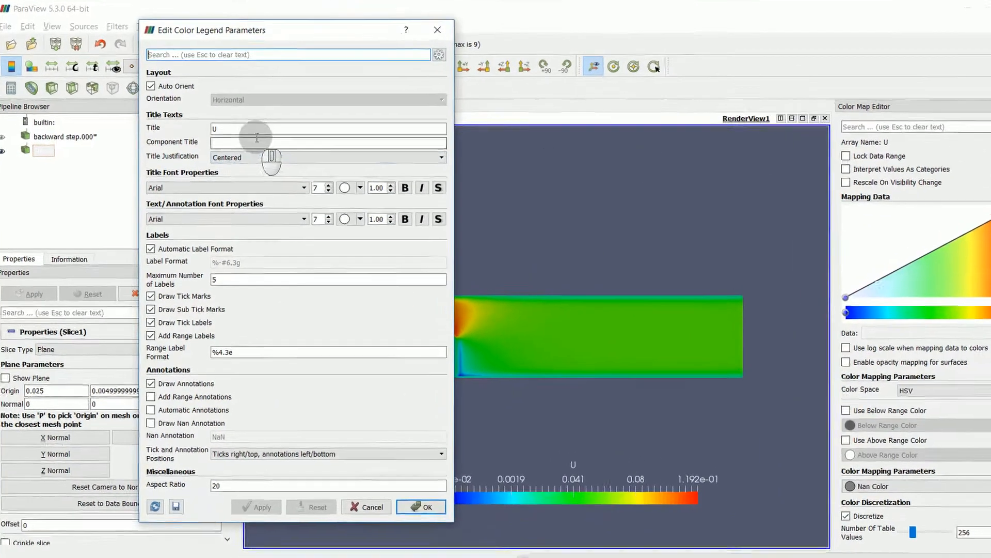
left_click(250, 124)
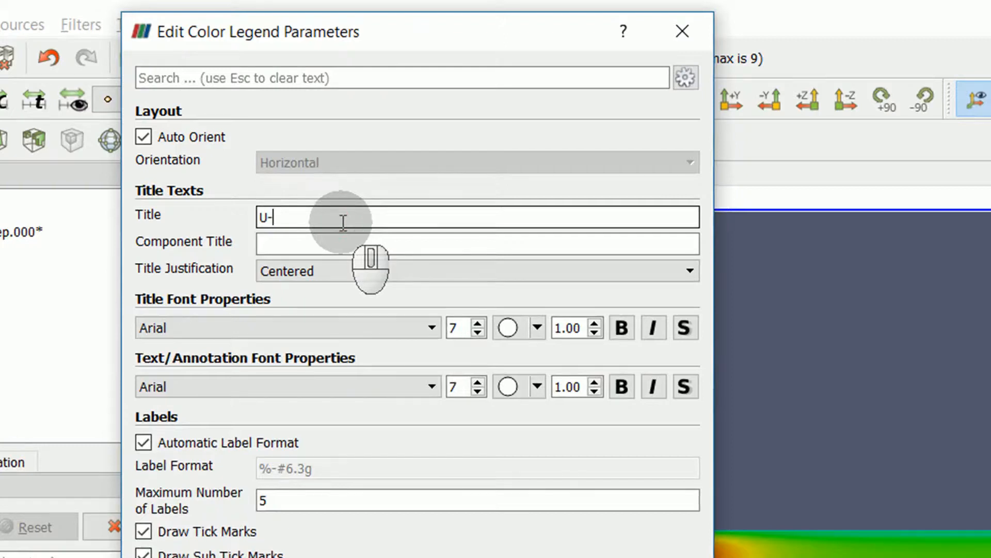
type("-velocity")
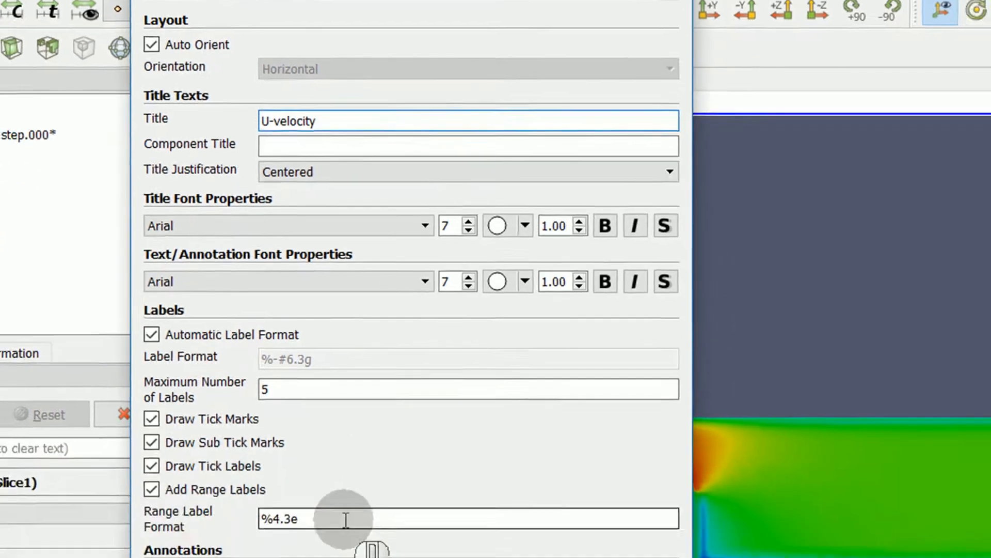
left_click(333, 273)
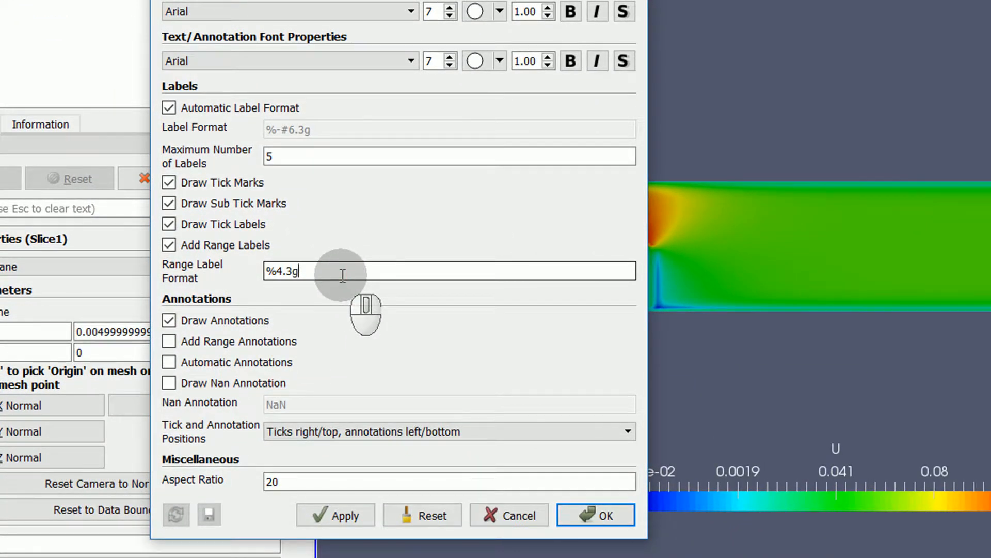
left_click(356, 519)
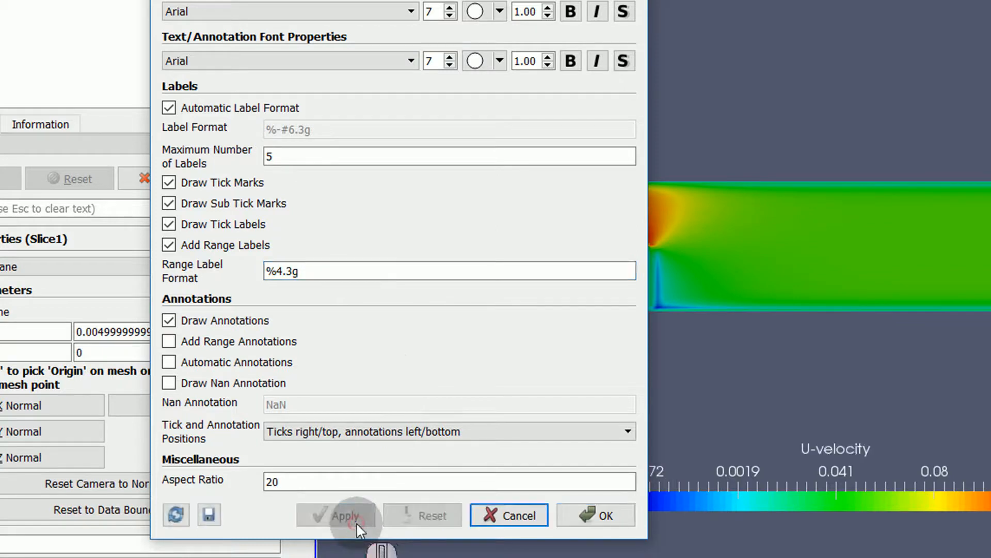
left_click(532, 516)
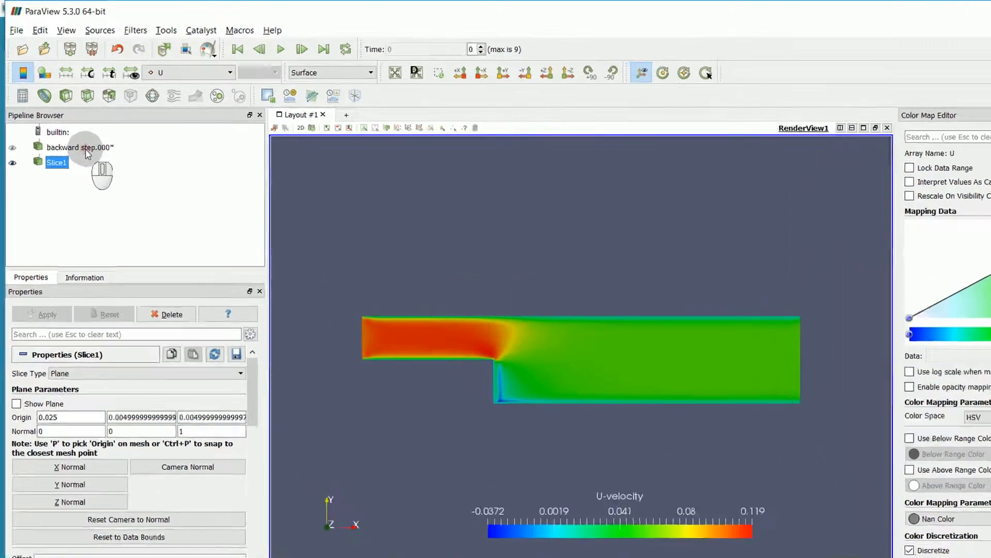
Add a Calculator to the backward step dataset that computes the velocity vector U*iHat+V*jHat as Result.
left_click(72, 130)
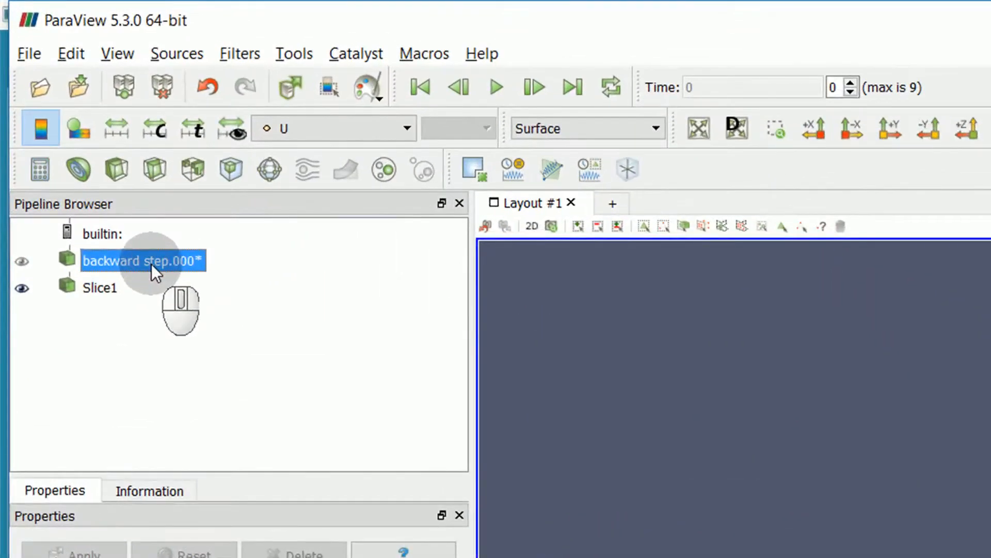
left_click(39, 170)
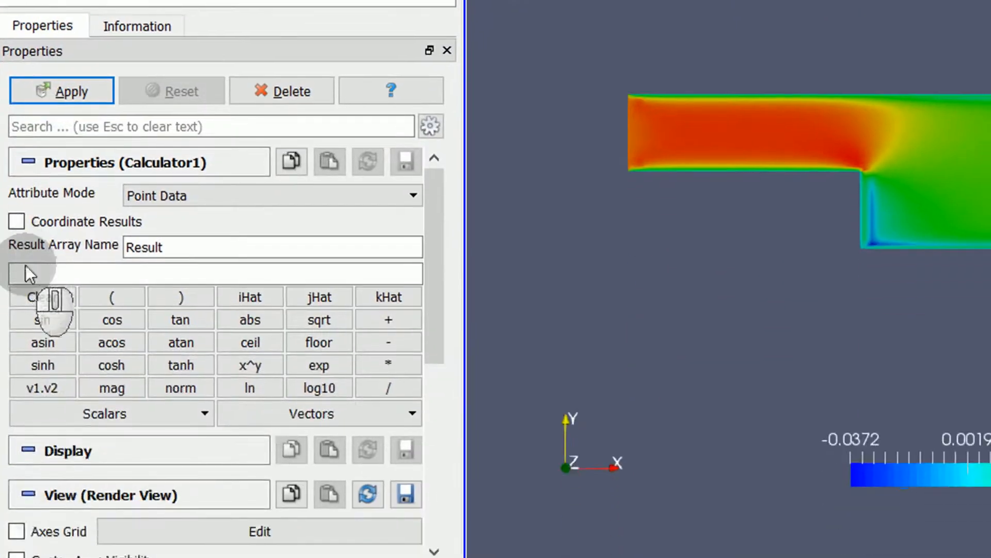
left_click(33, 442)
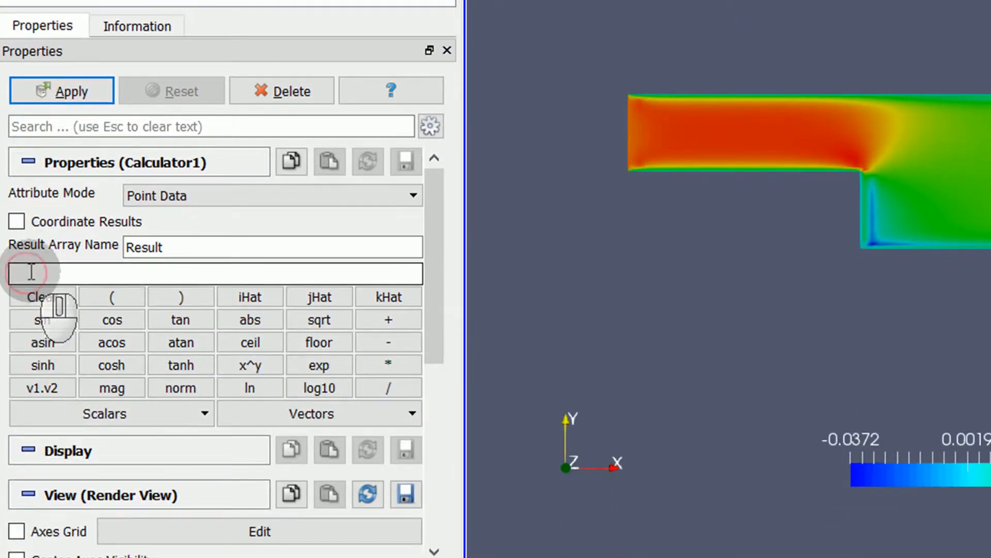
type("U*i")
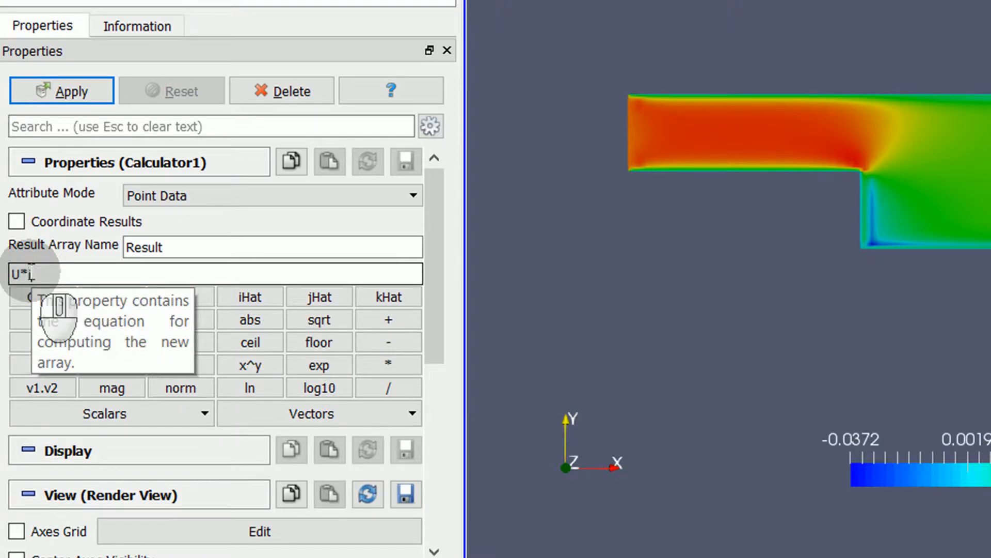
type("Hat")
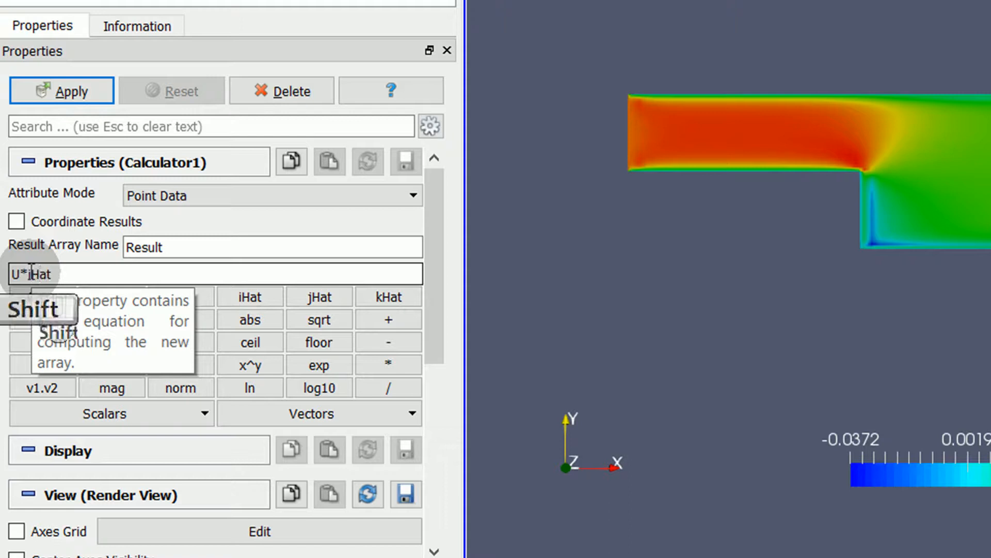
type("+V*jHat")
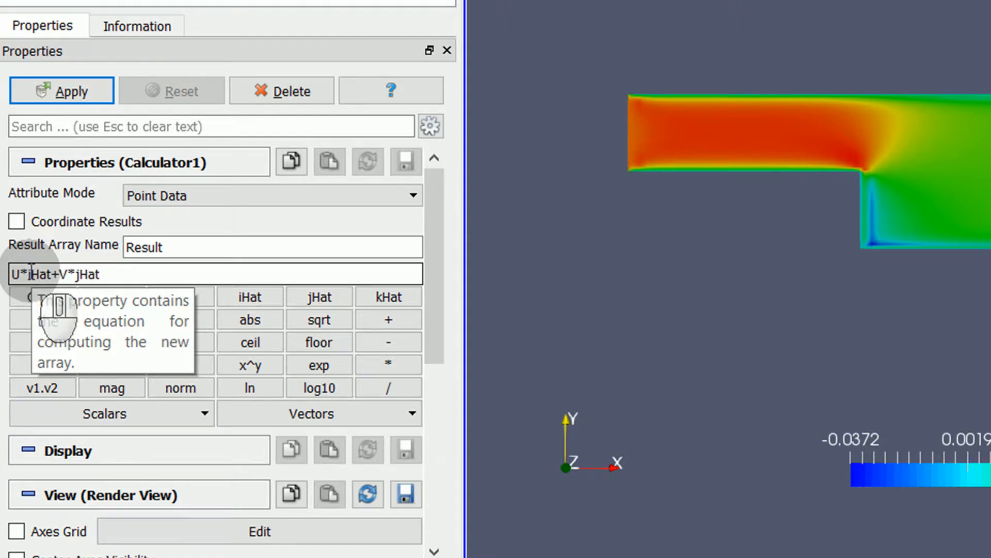
left_click(45, 94)
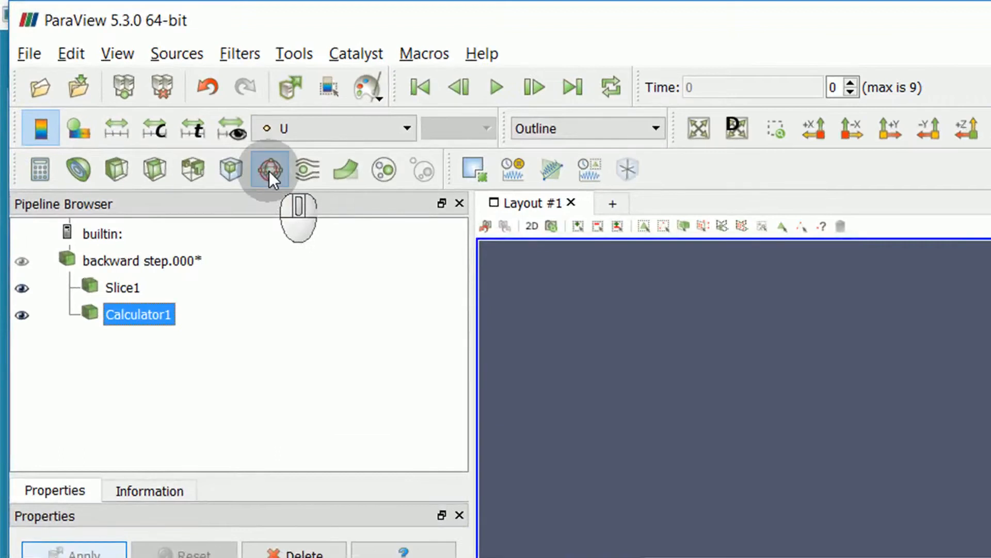
Add 2D Glyph vectors to the Calculator output with Result as vectors and vector scale mode, and colour them with Solid Color.
left_click(268, 171)
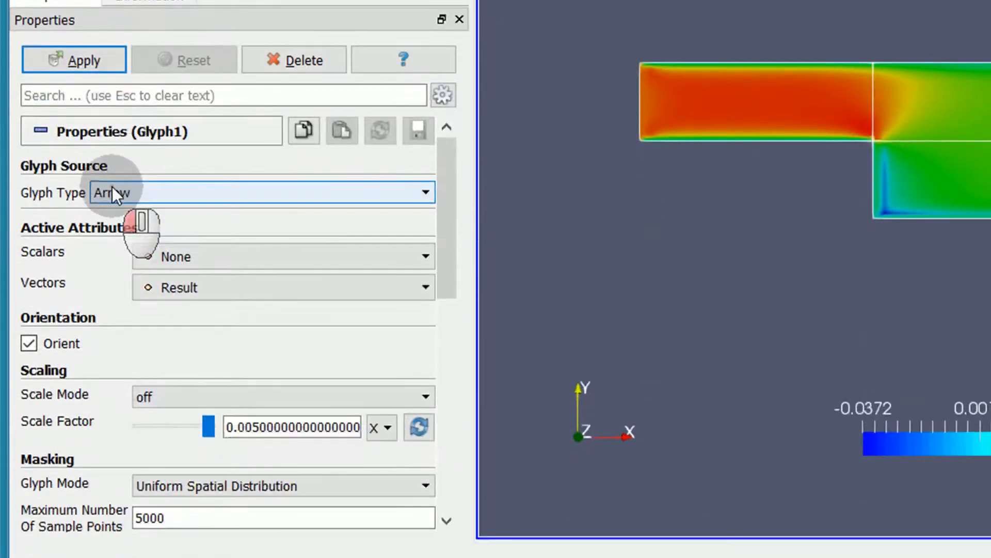
left_click(112, 191)
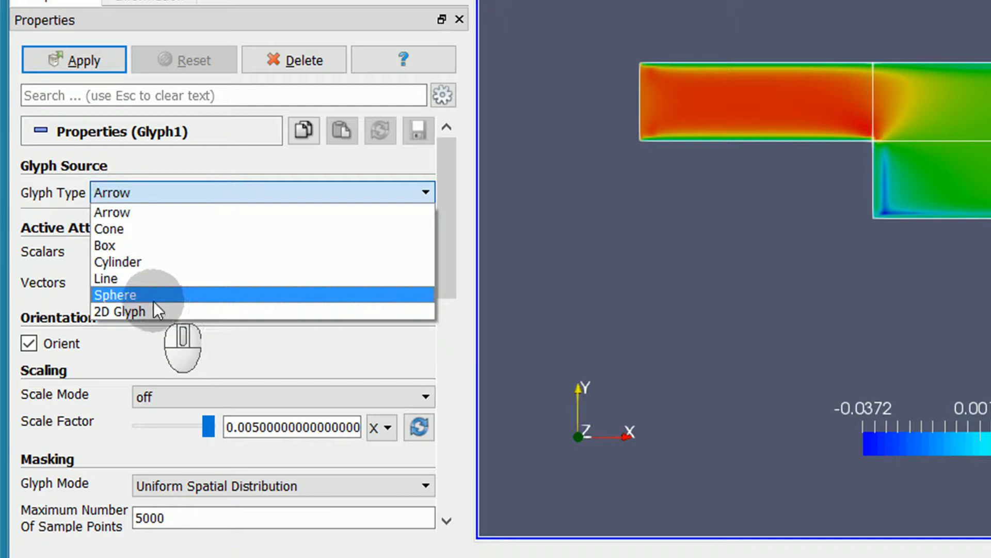
left_click(149, 309)
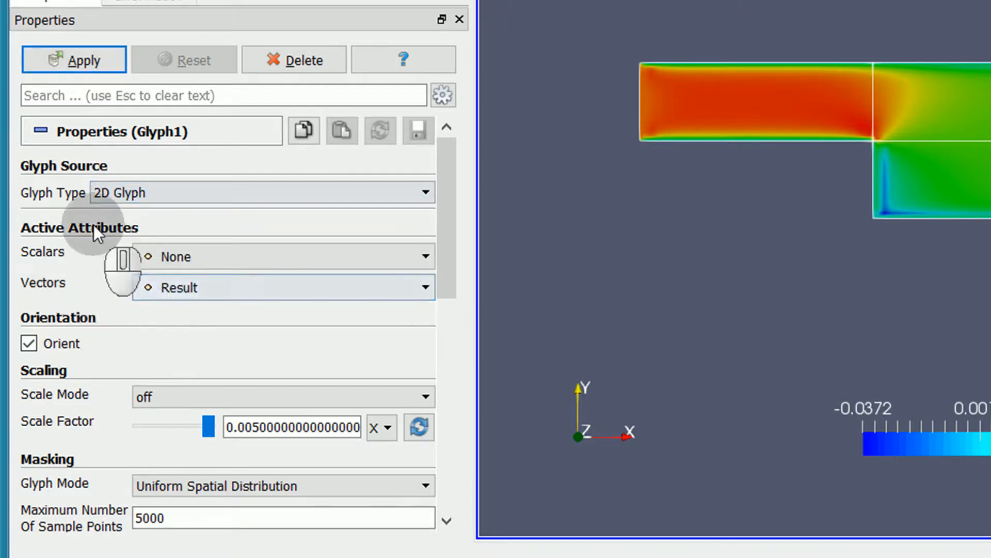
left_click(165, 402)
left_click(184, 426)
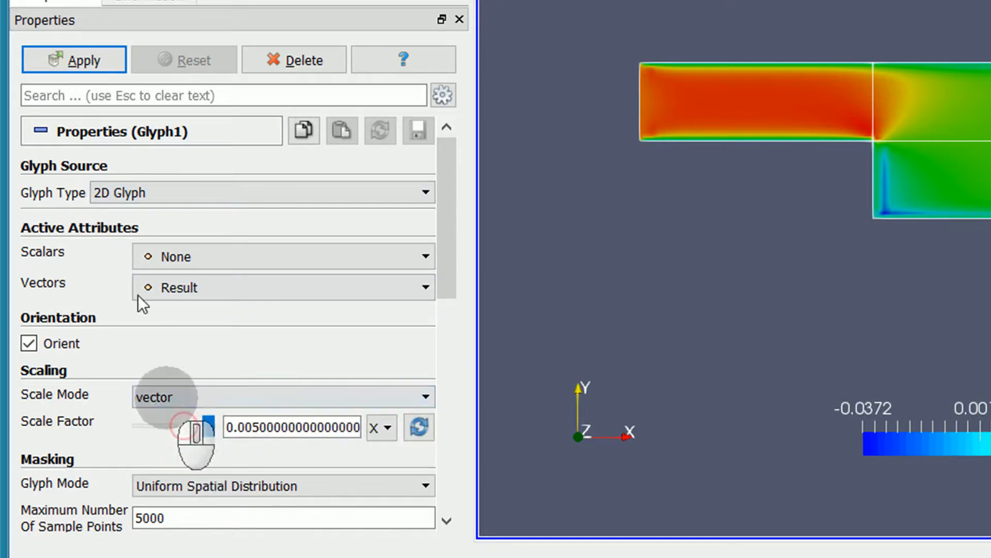
left_click(98, 64)
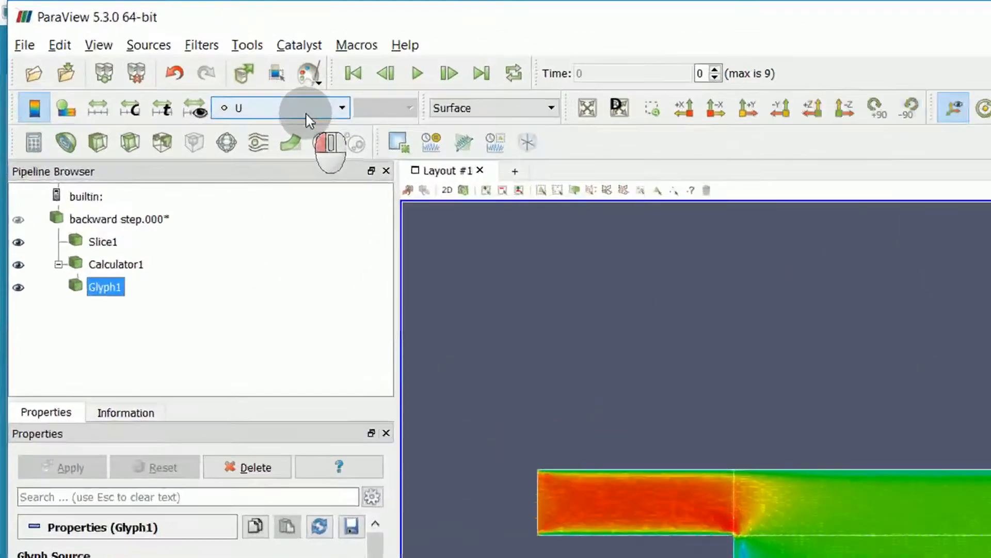
left_click(184, 64)
left_click(354, 150)
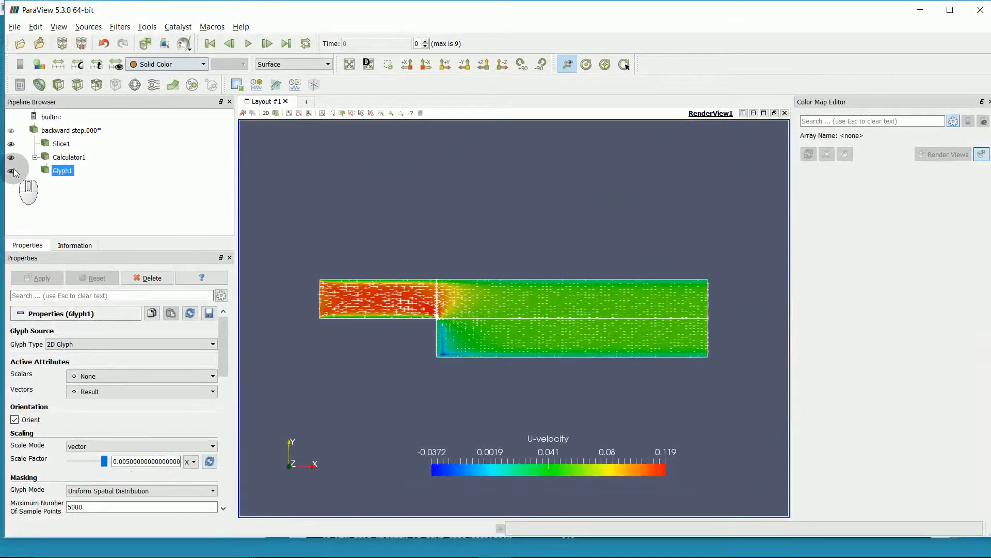
Hide the glyphs and the Calculator outline, and generate streamlines from Calculator1 with a Stream Tracer using the Point Source seed type.
left_click(11, 171)
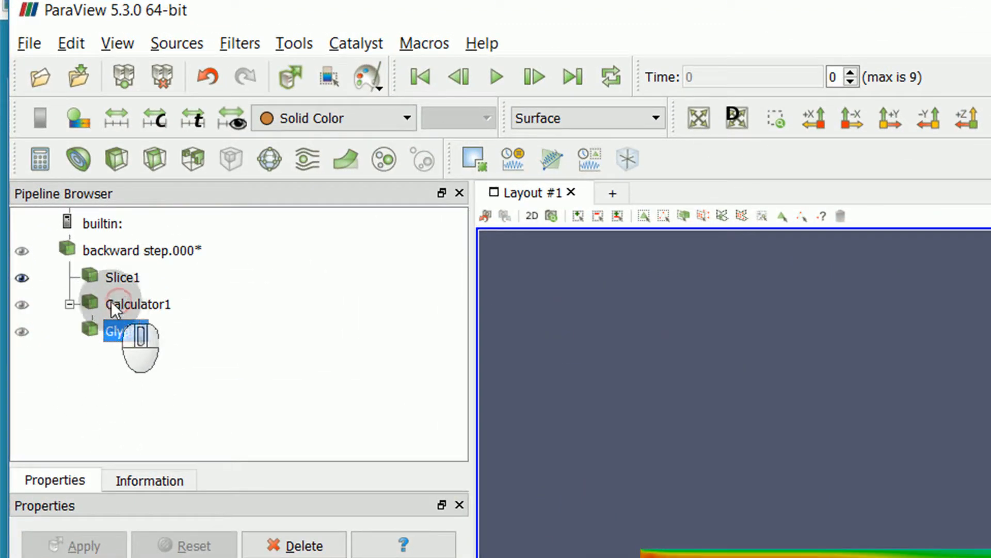
left_click(92, 305)
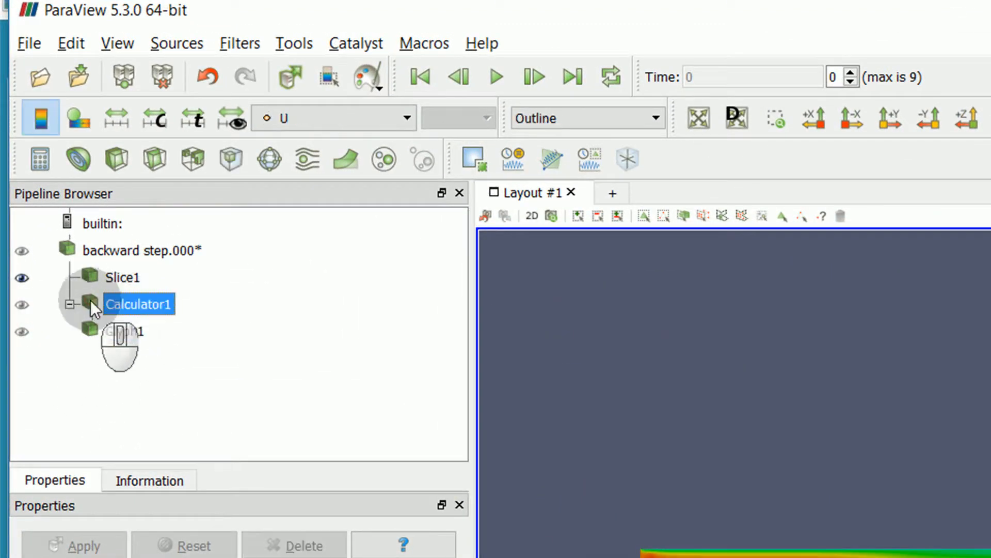
left_click(308, 157)
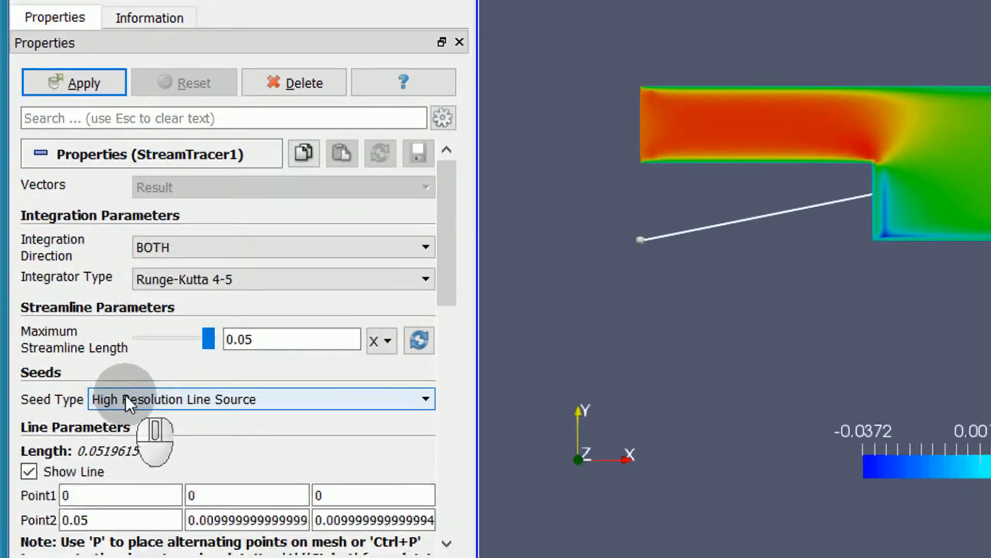
left_click(125, 395)
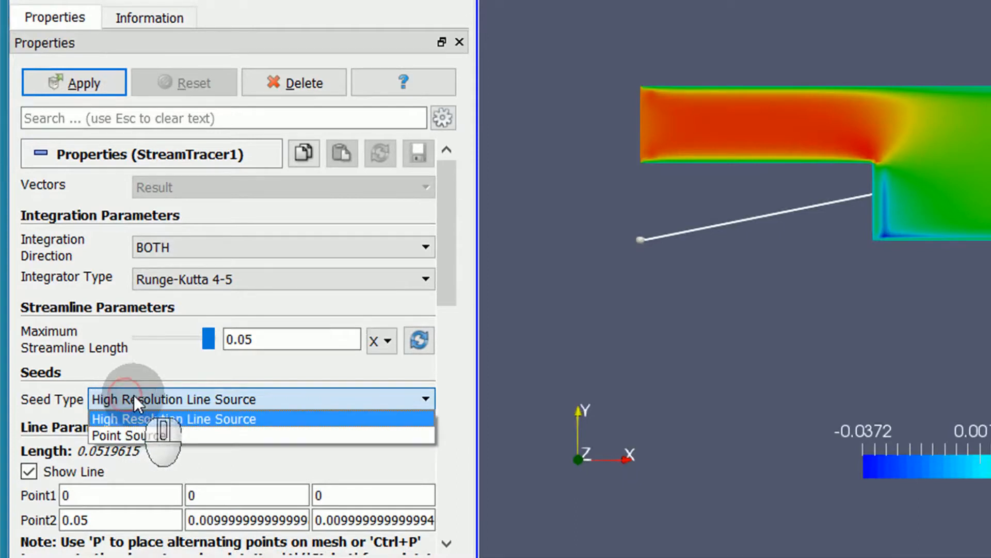
left_click(144, 436)
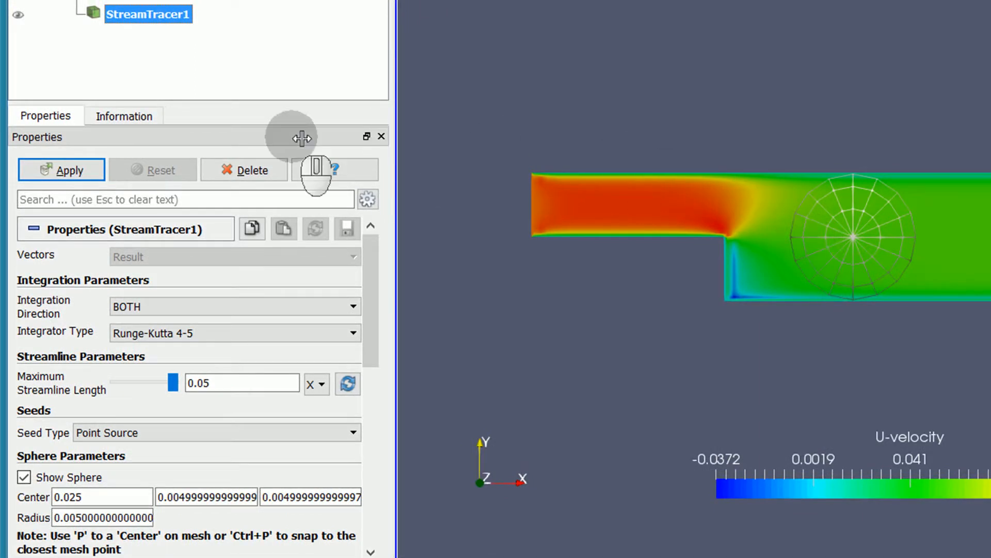
left_click(82, 171)
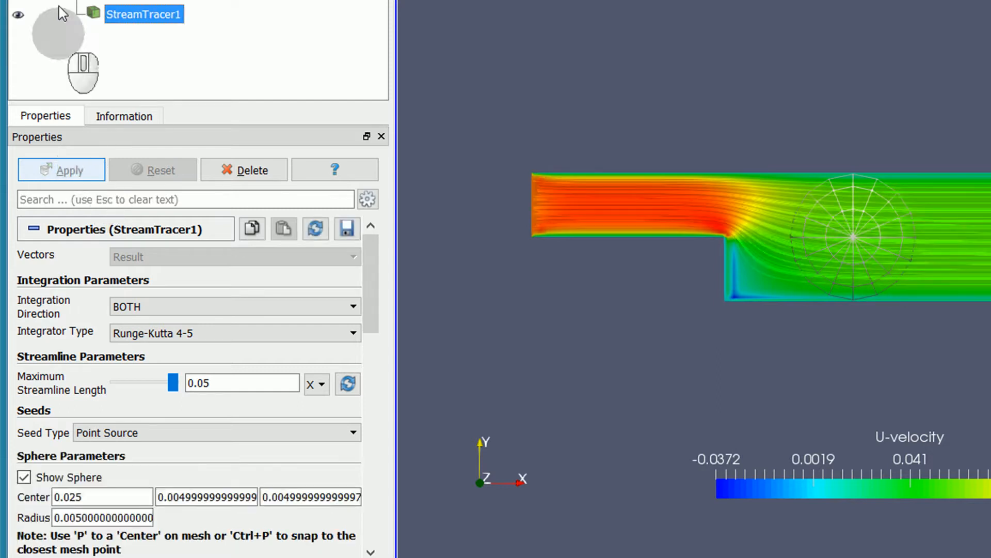
Hide the slice and show the full backward step dataset as an Outline around the streamlines.
left_click(16, 18)
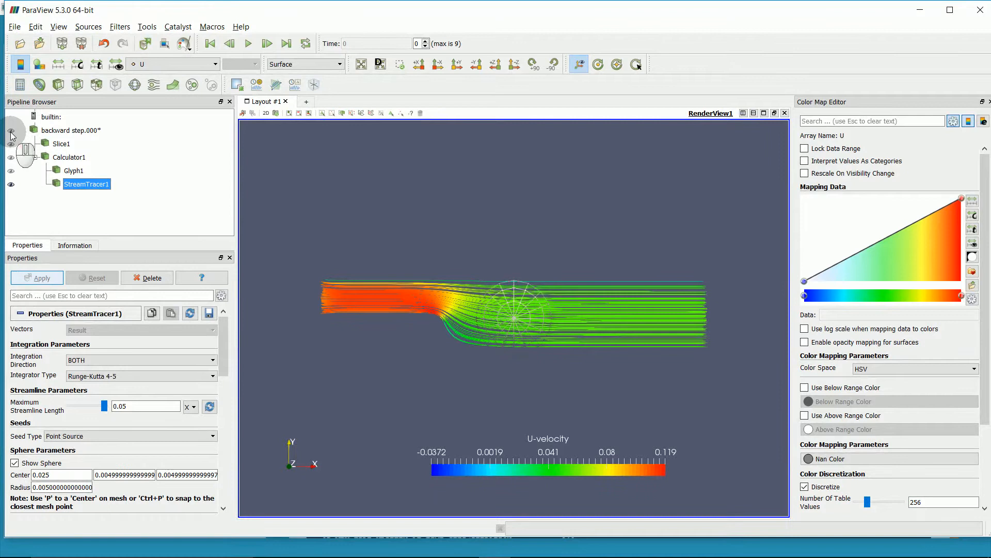
left_click(11, 131)
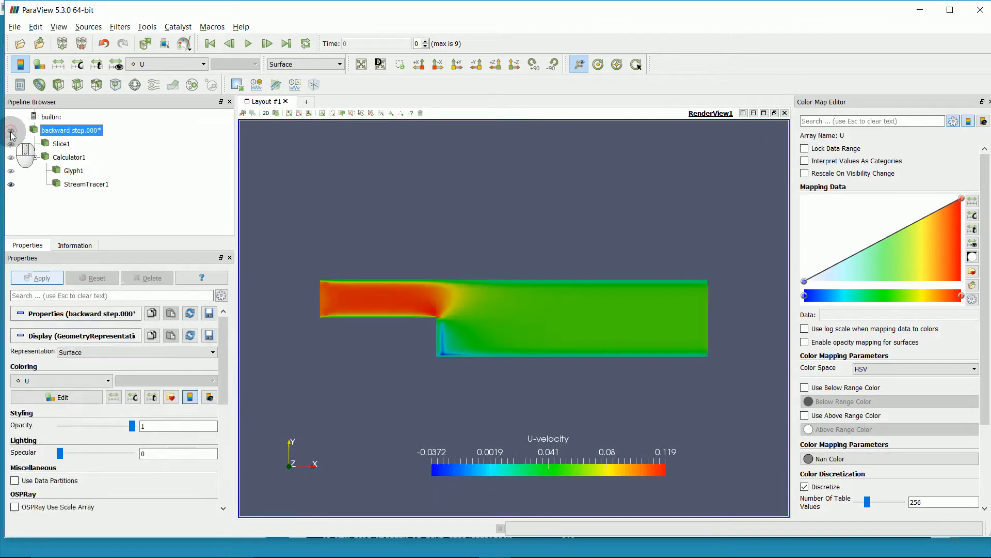
left_click(290, 64)
left_click(288, 85)
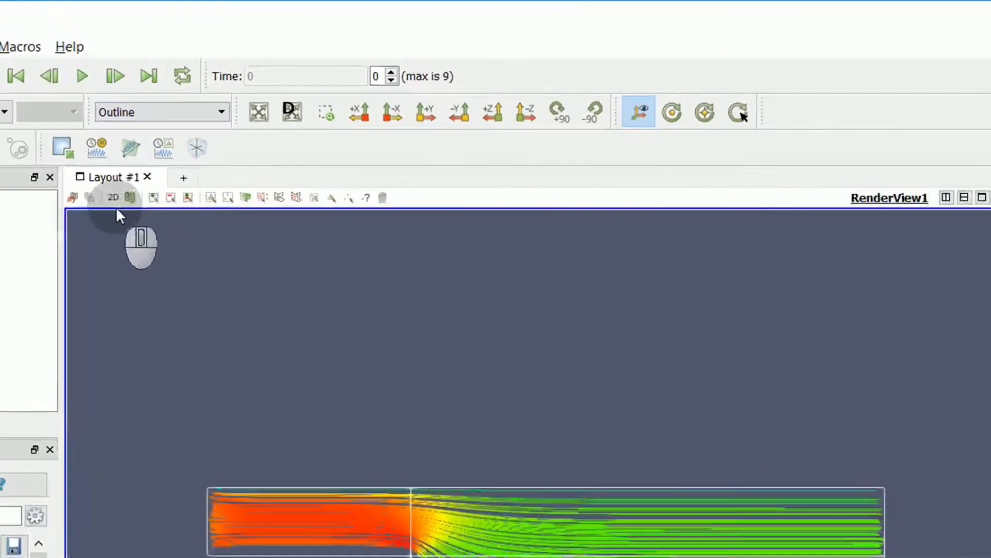
Switch the render view to 3D interaction and rotate the model to an oblique view of the streamlines.
left_click(113, 196)
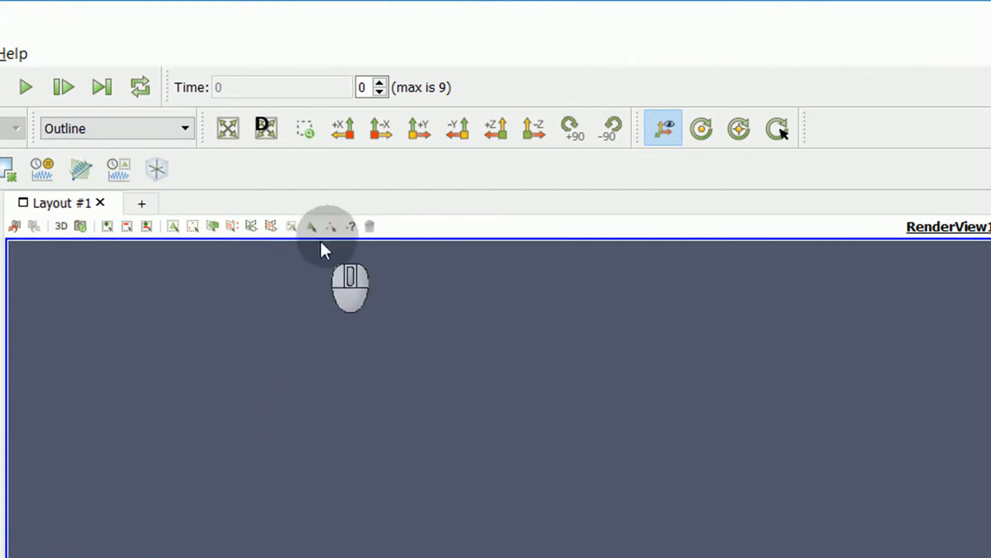
left_click(268, 128)
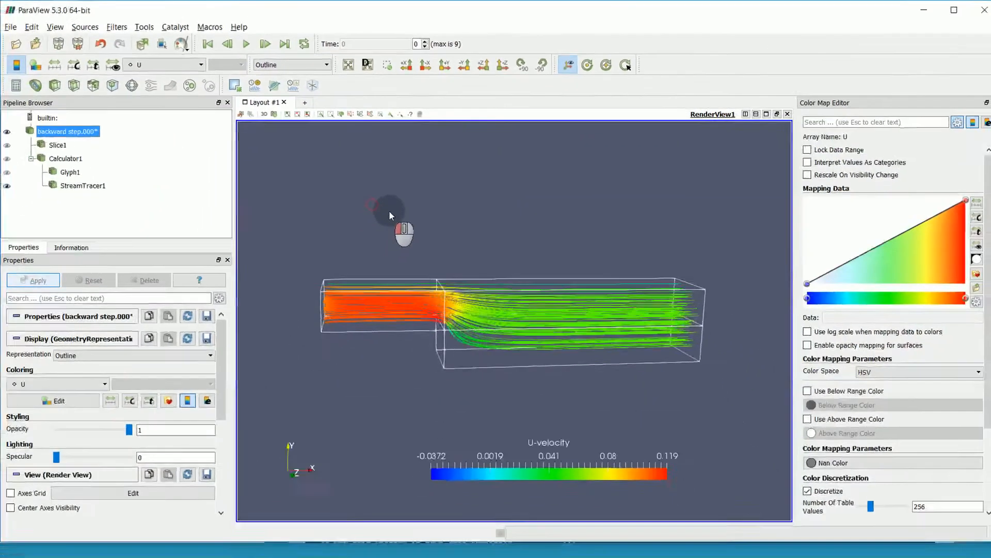
left_click_drag(303, 420, 322, 479)
left_click_drag(399, 240, 402, 244)
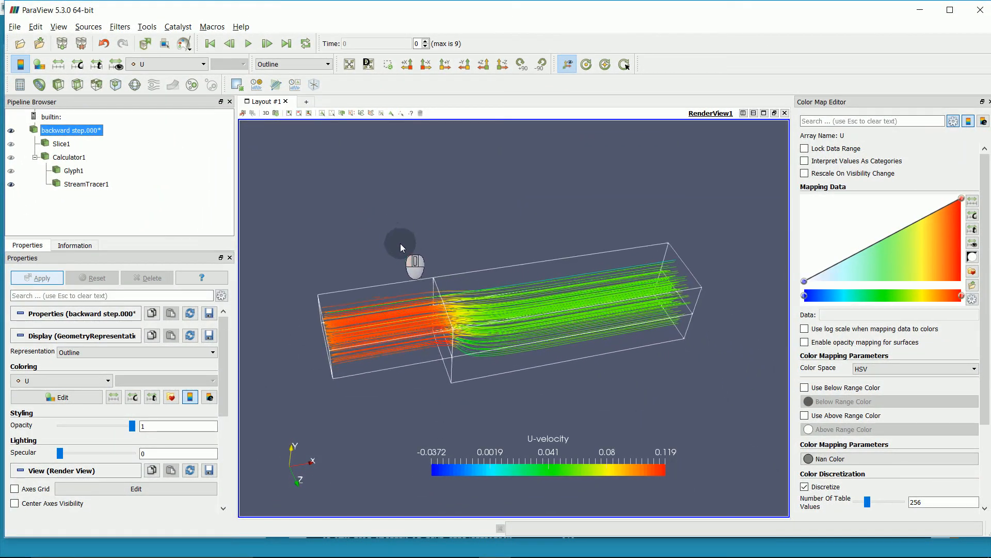